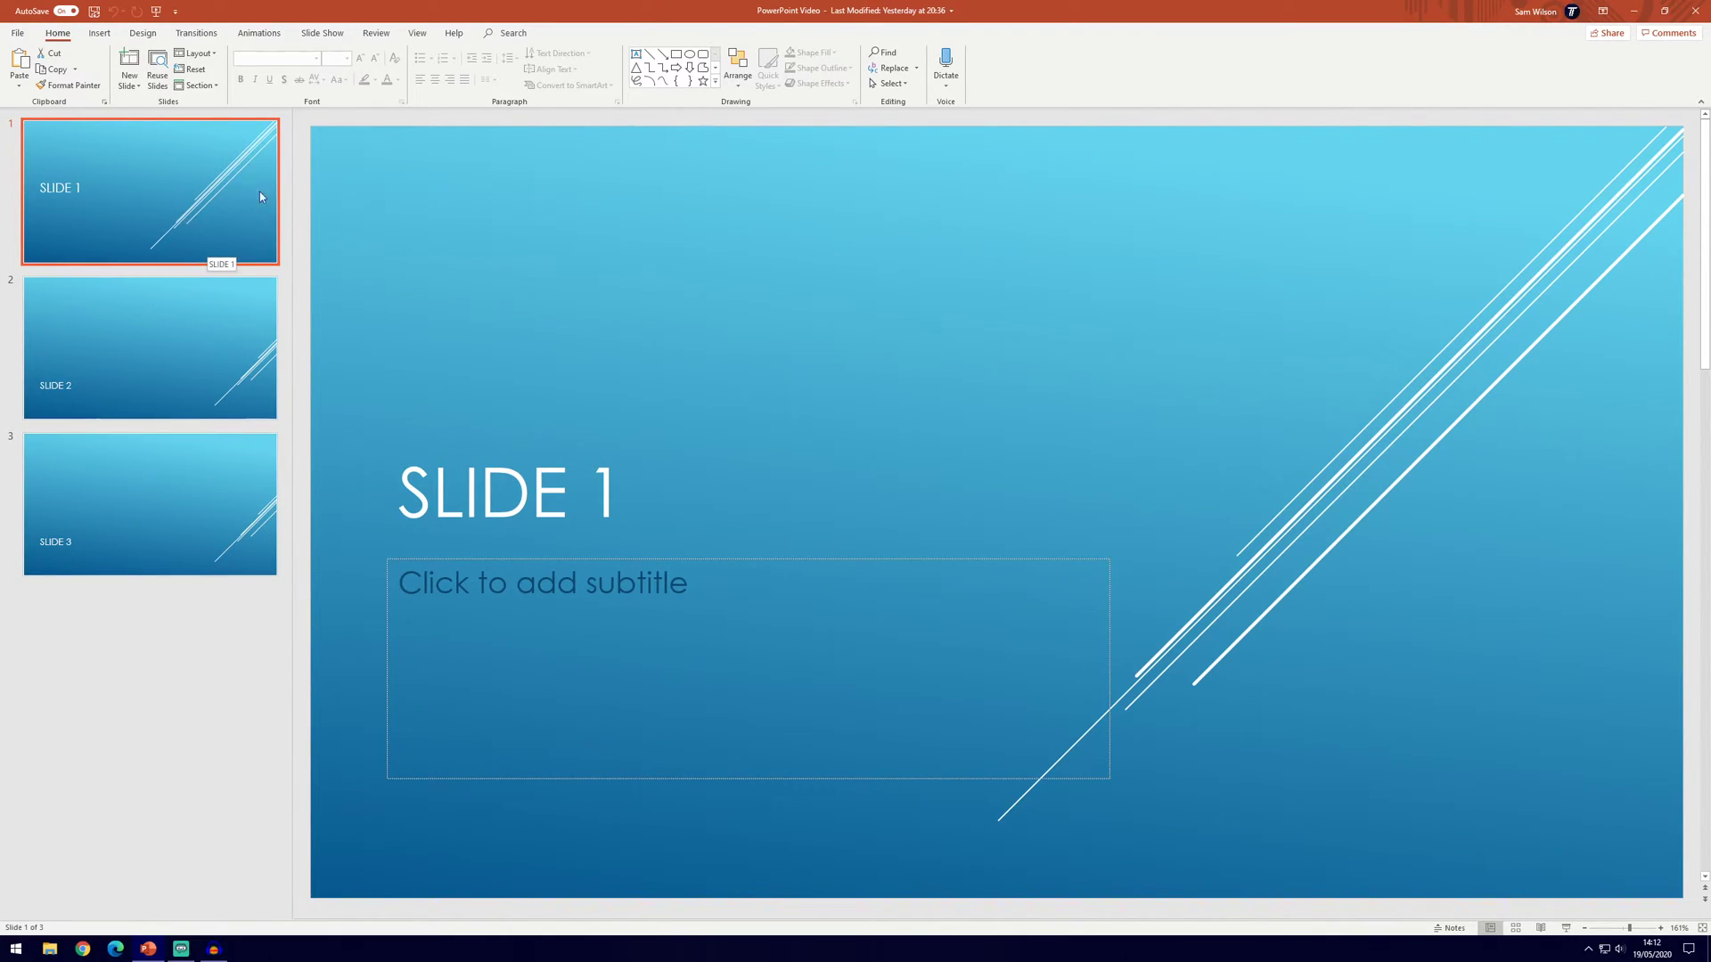
# Reach the Create a Video export options and review the quality list, keeping Full HD (1080p)
pyautogui.click(20, 38)
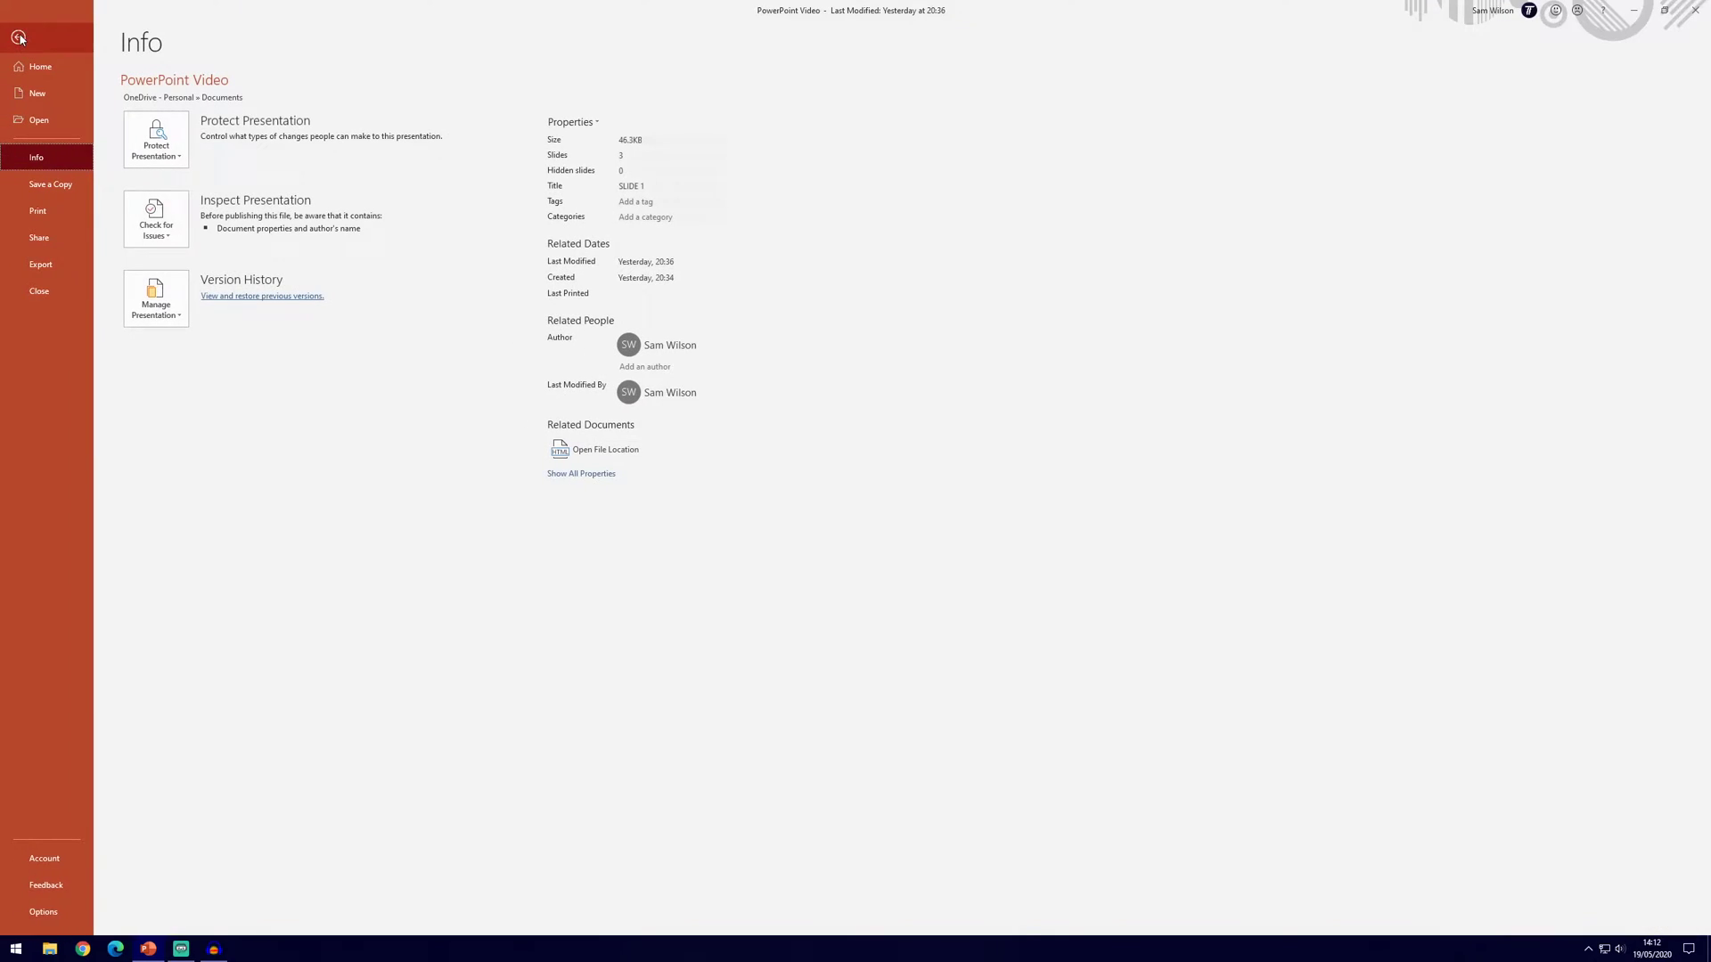
pyautogui.click(40, 264)
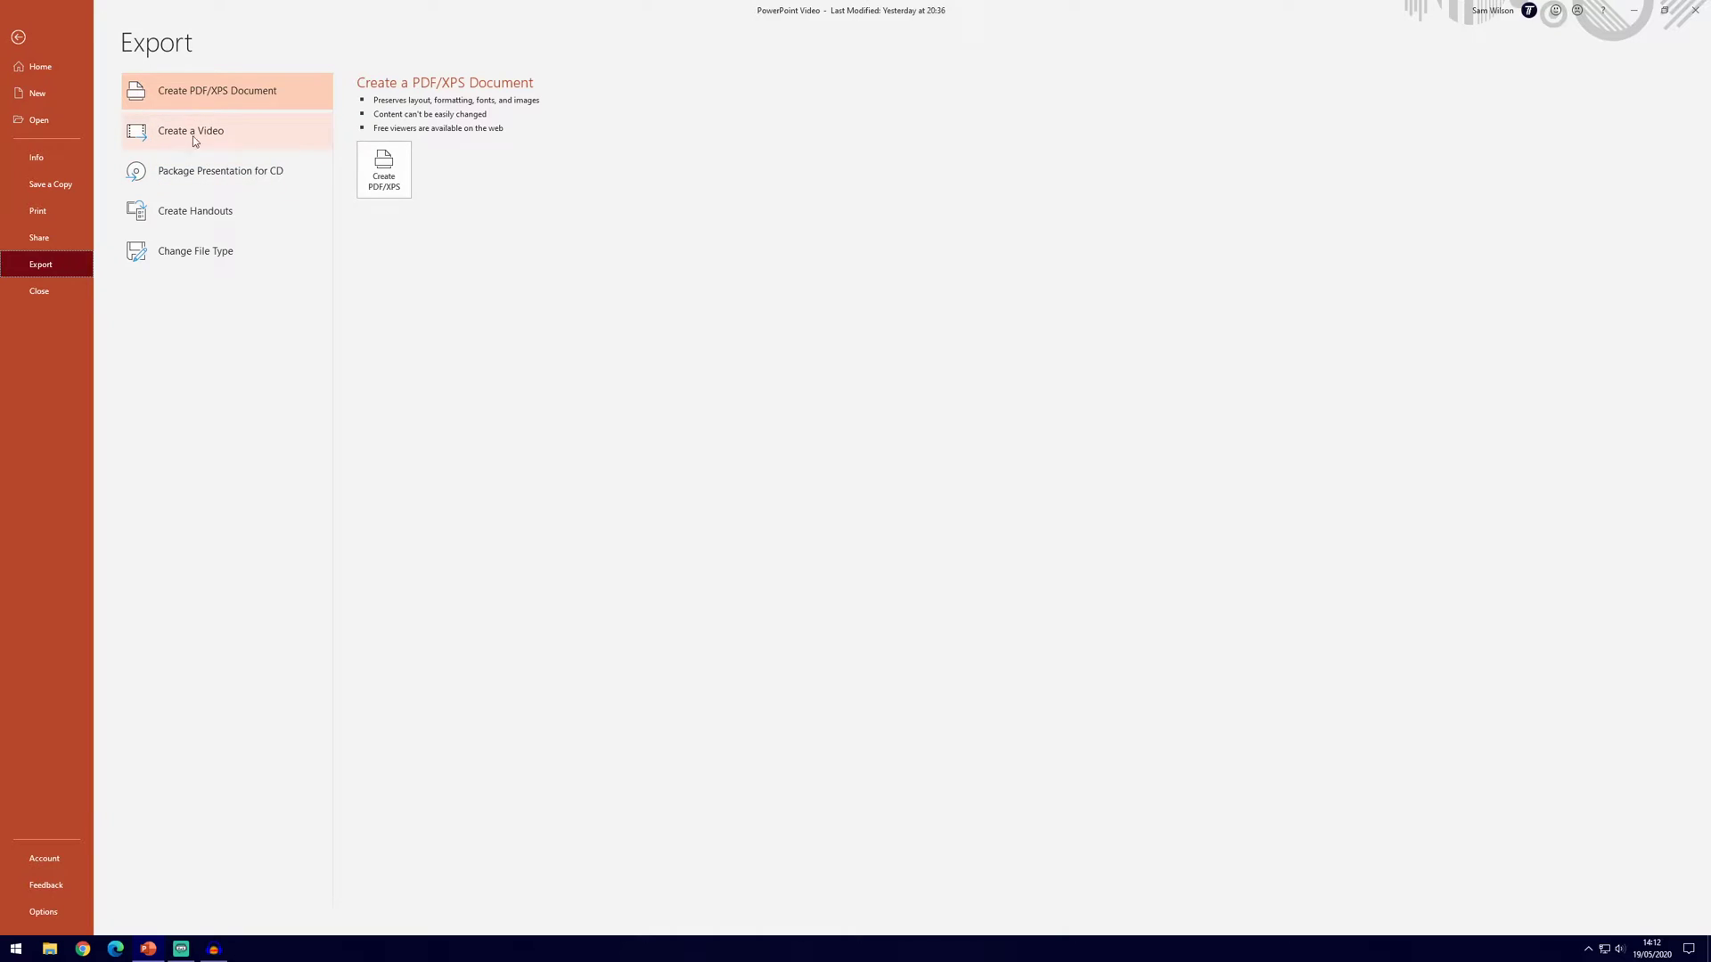
pyautogui.click(248, 134)
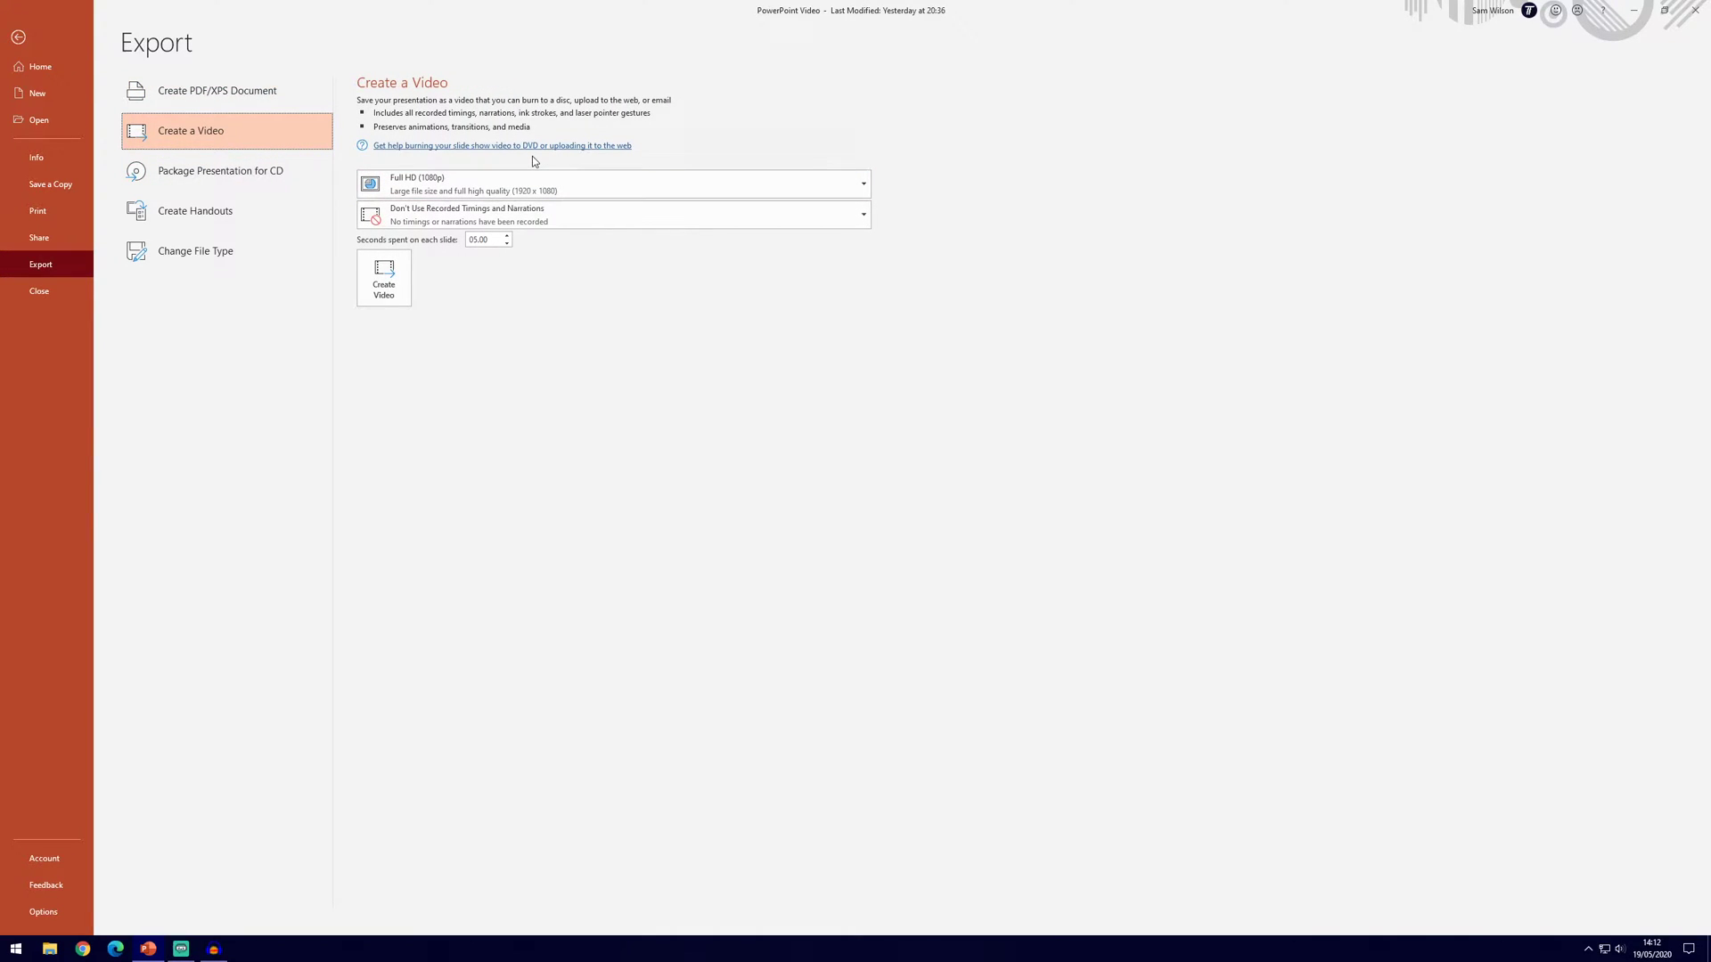
pyautogui.click(649, 194)
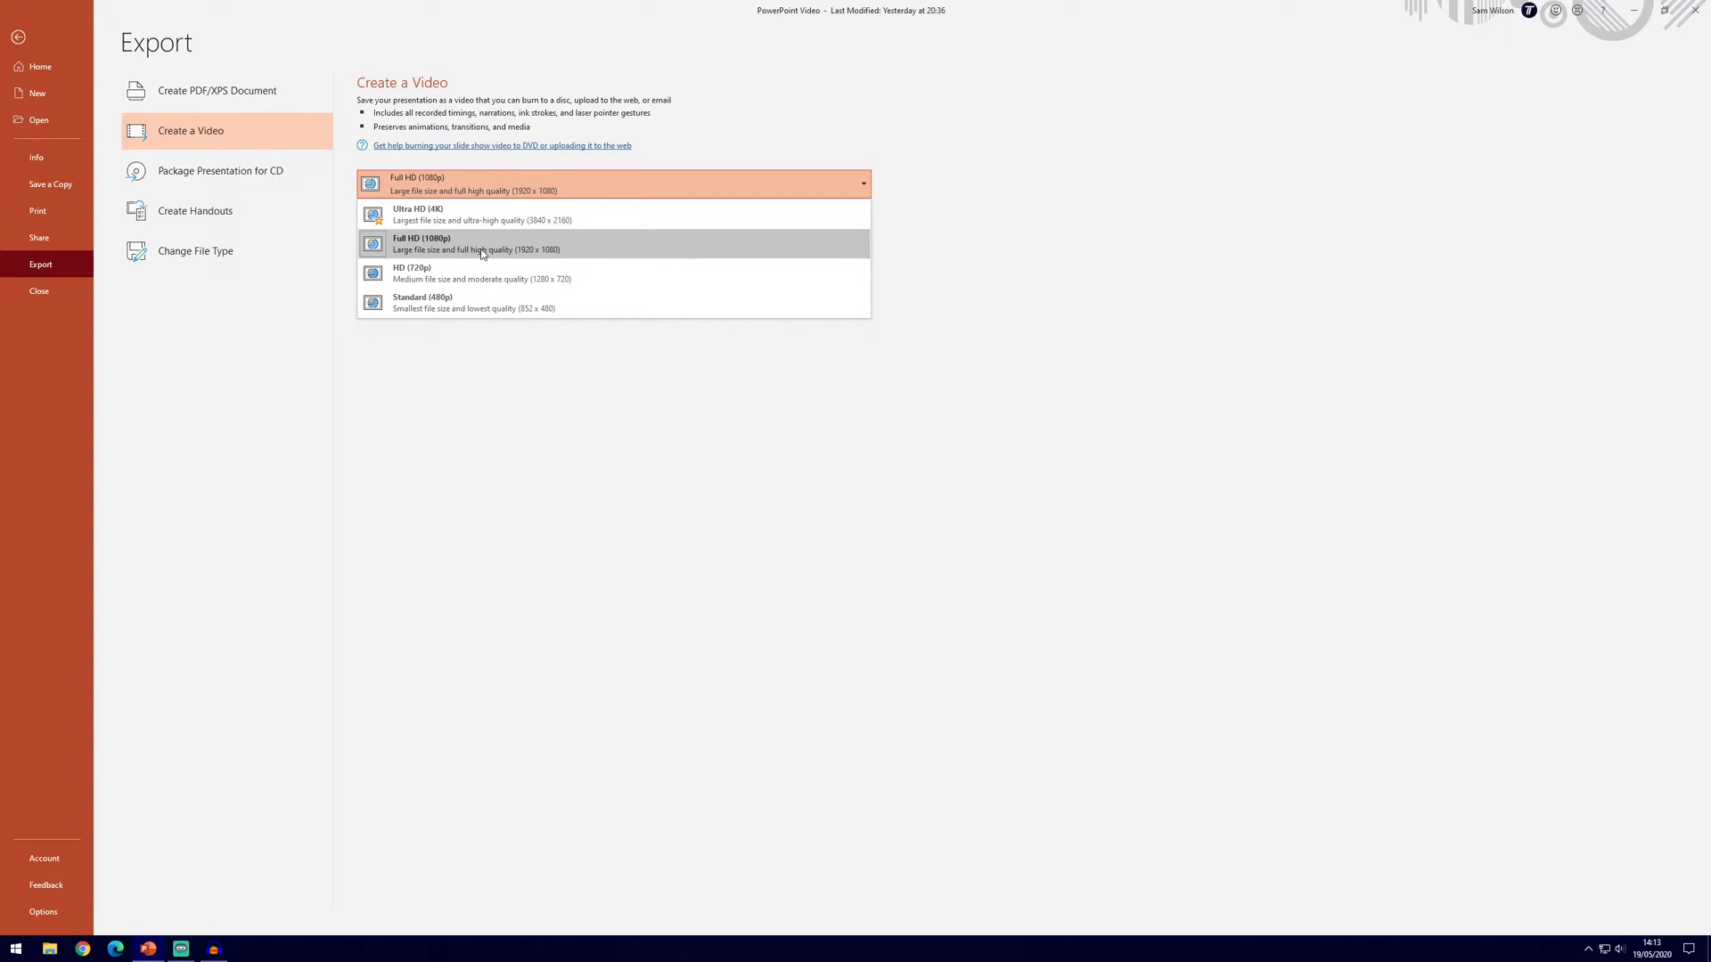
# Keep Full HD (1080p) quality and leave timings at Don't Use Recorded Timings and Narrations
pyautogui.click(586, 550)
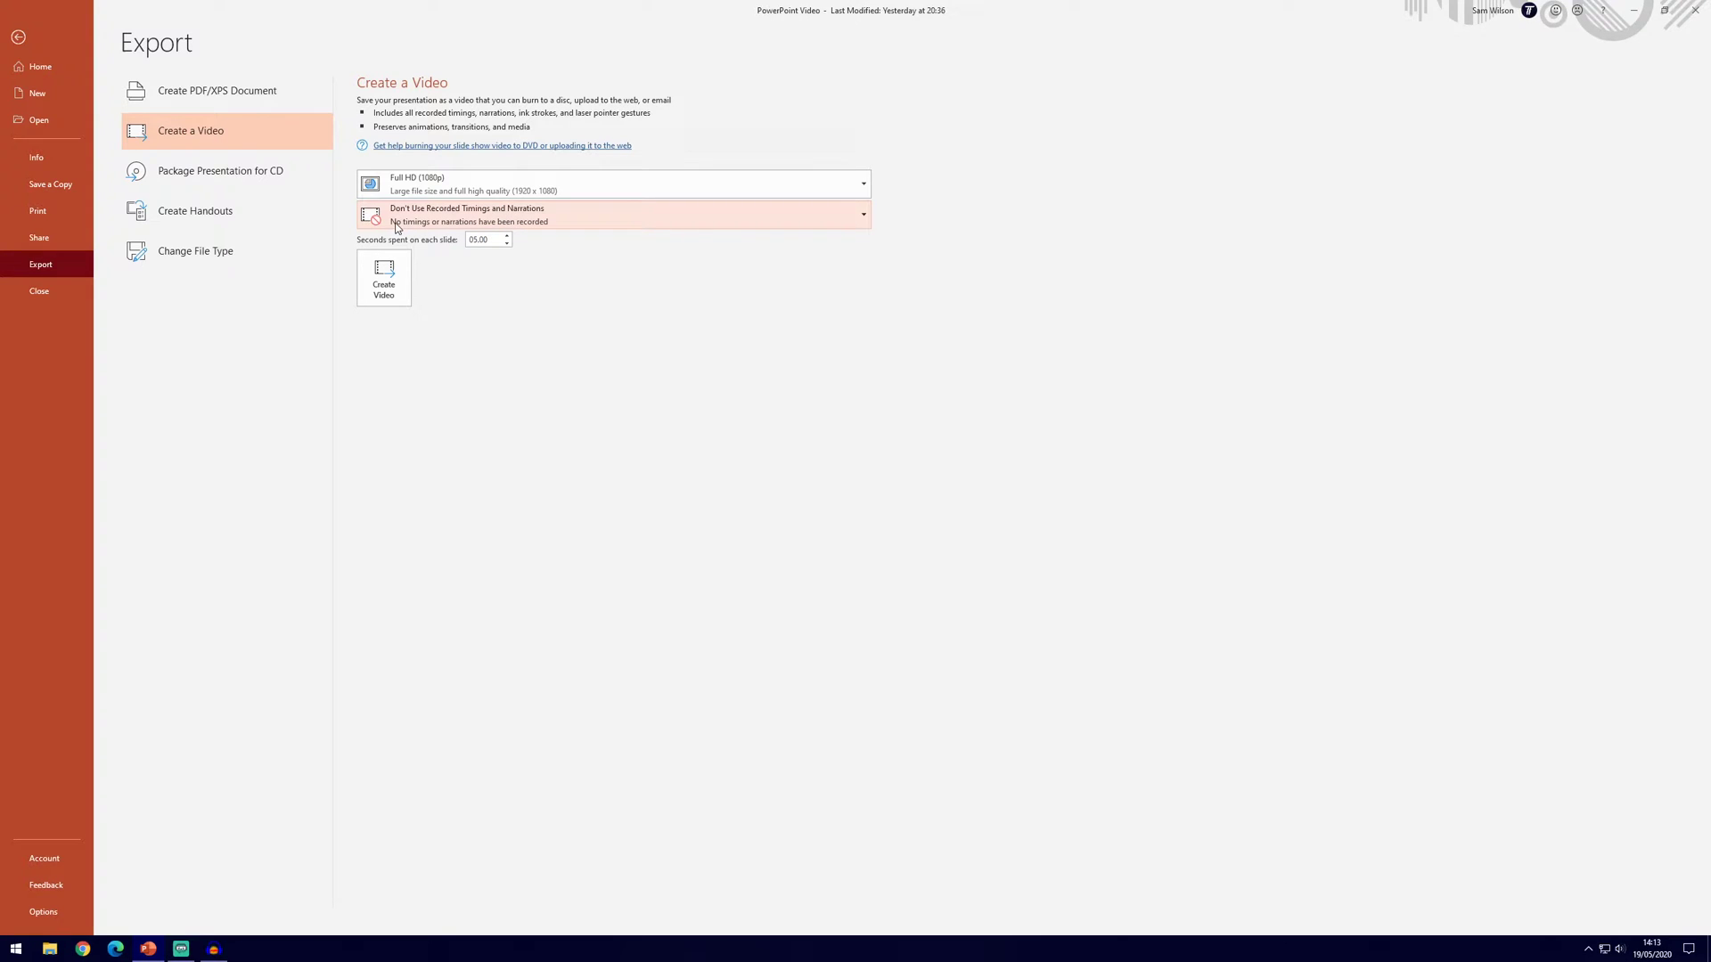
pyautogui.click(610, 219)
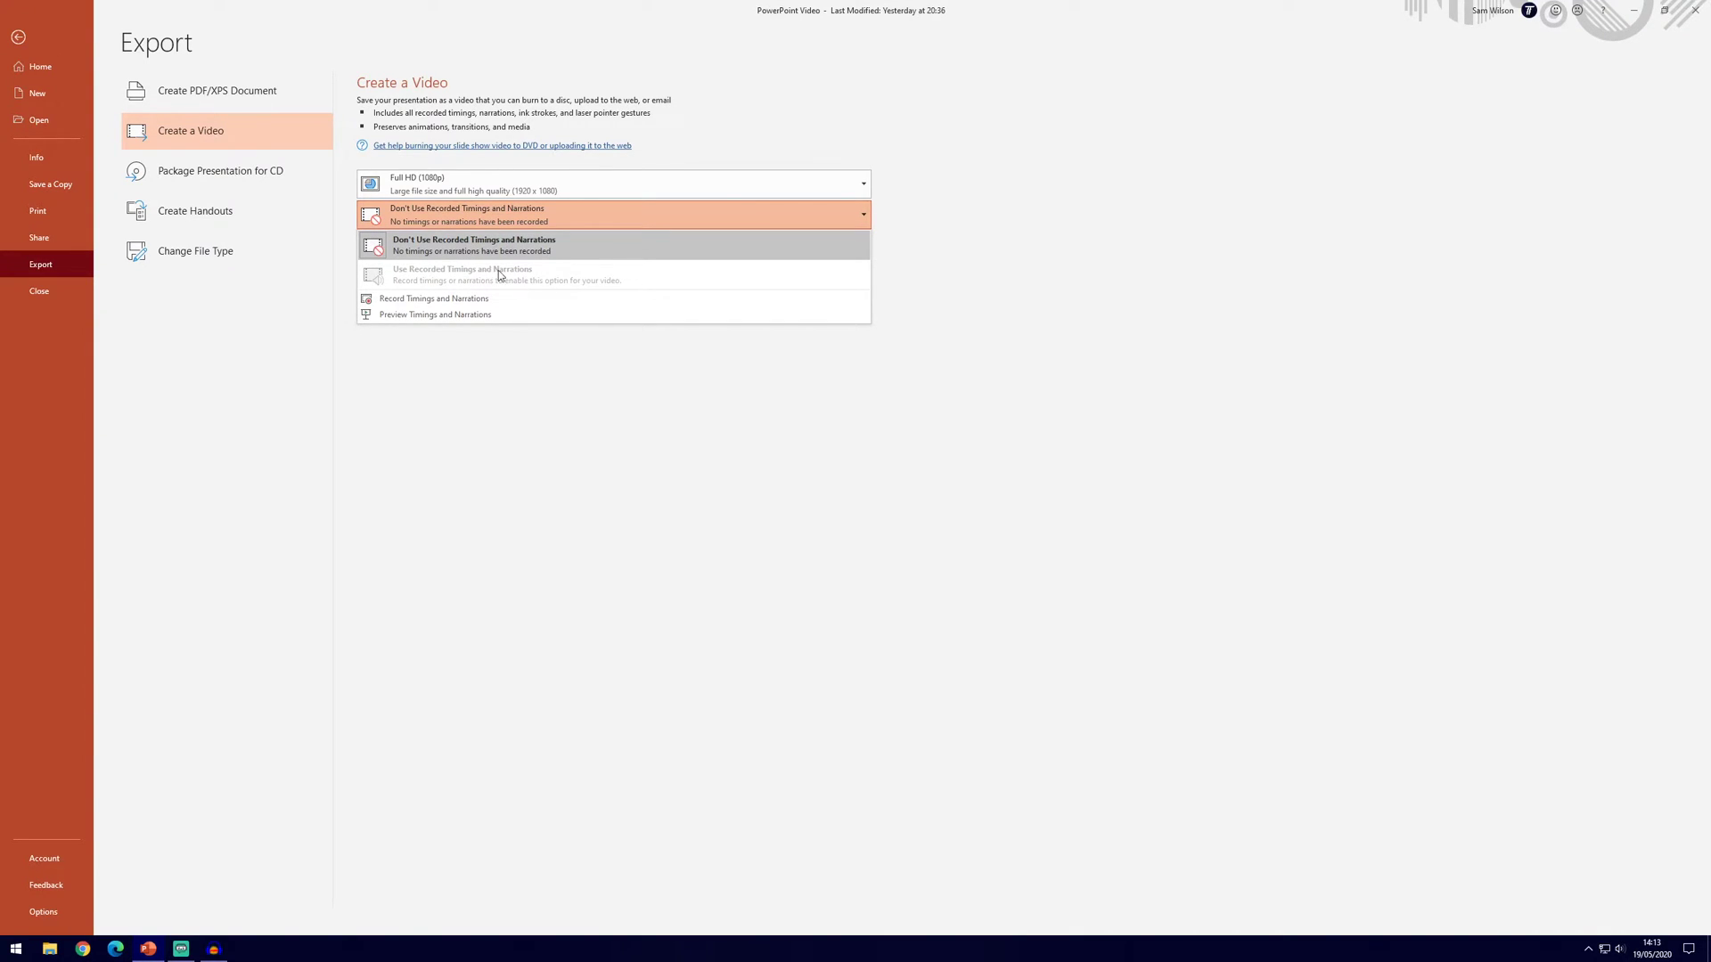
pyautogui.click(535, 276)
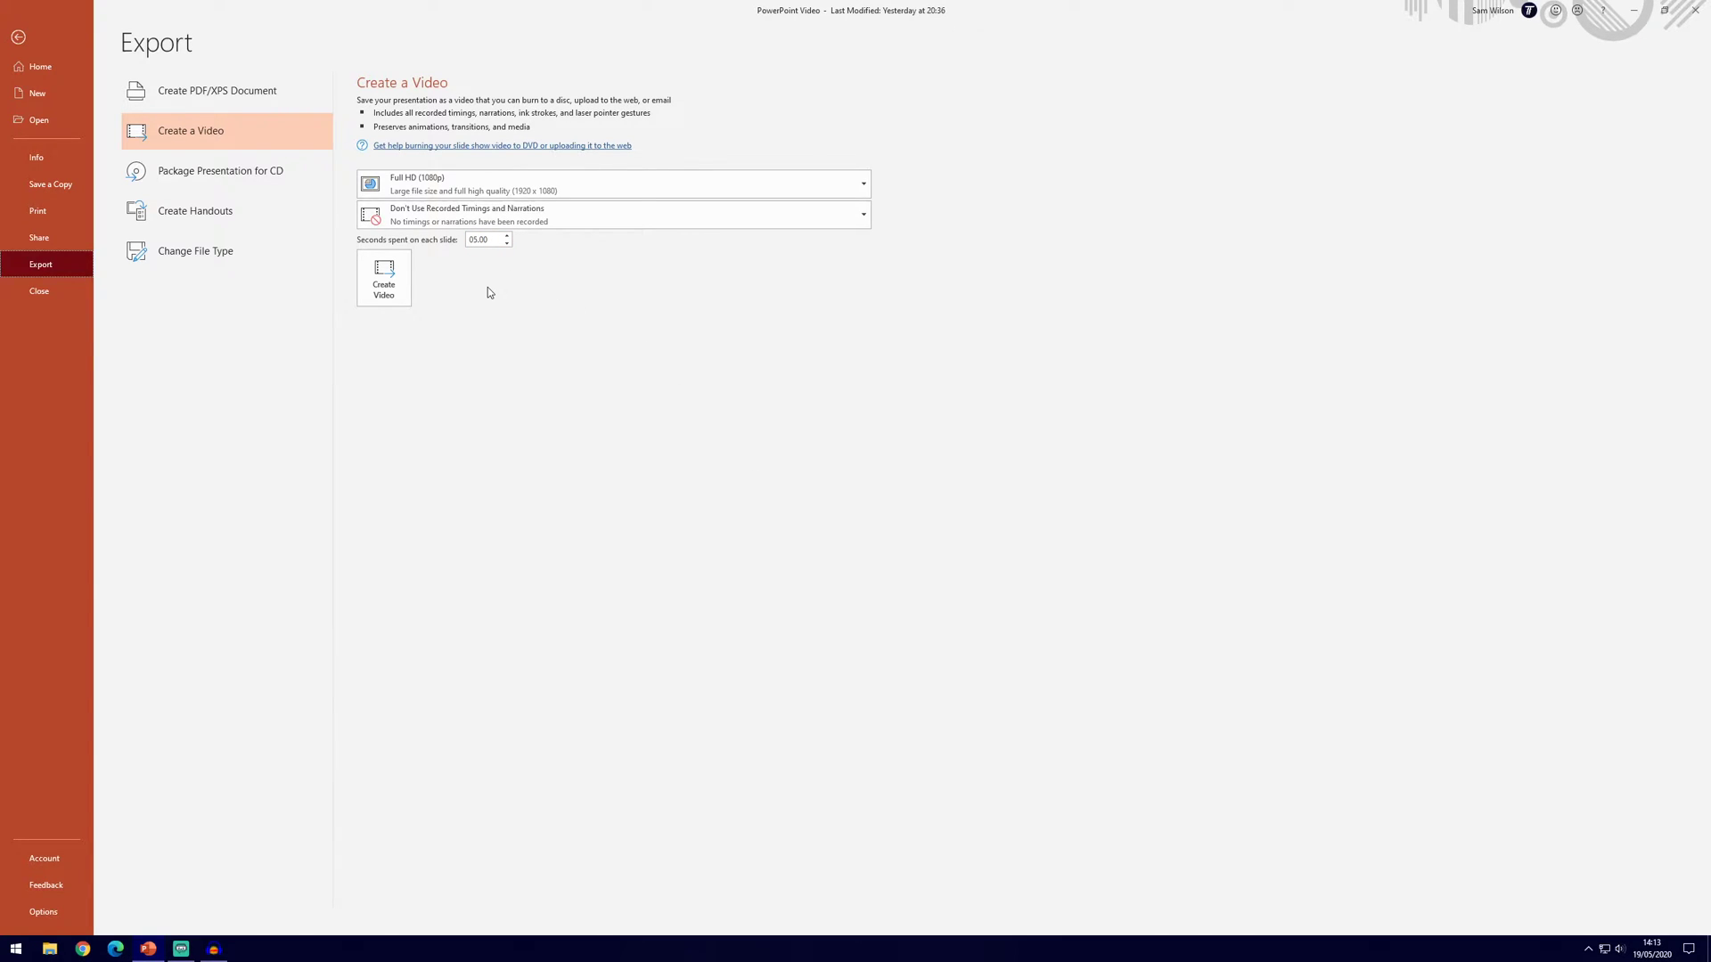
pyautogui.click(397, 283)
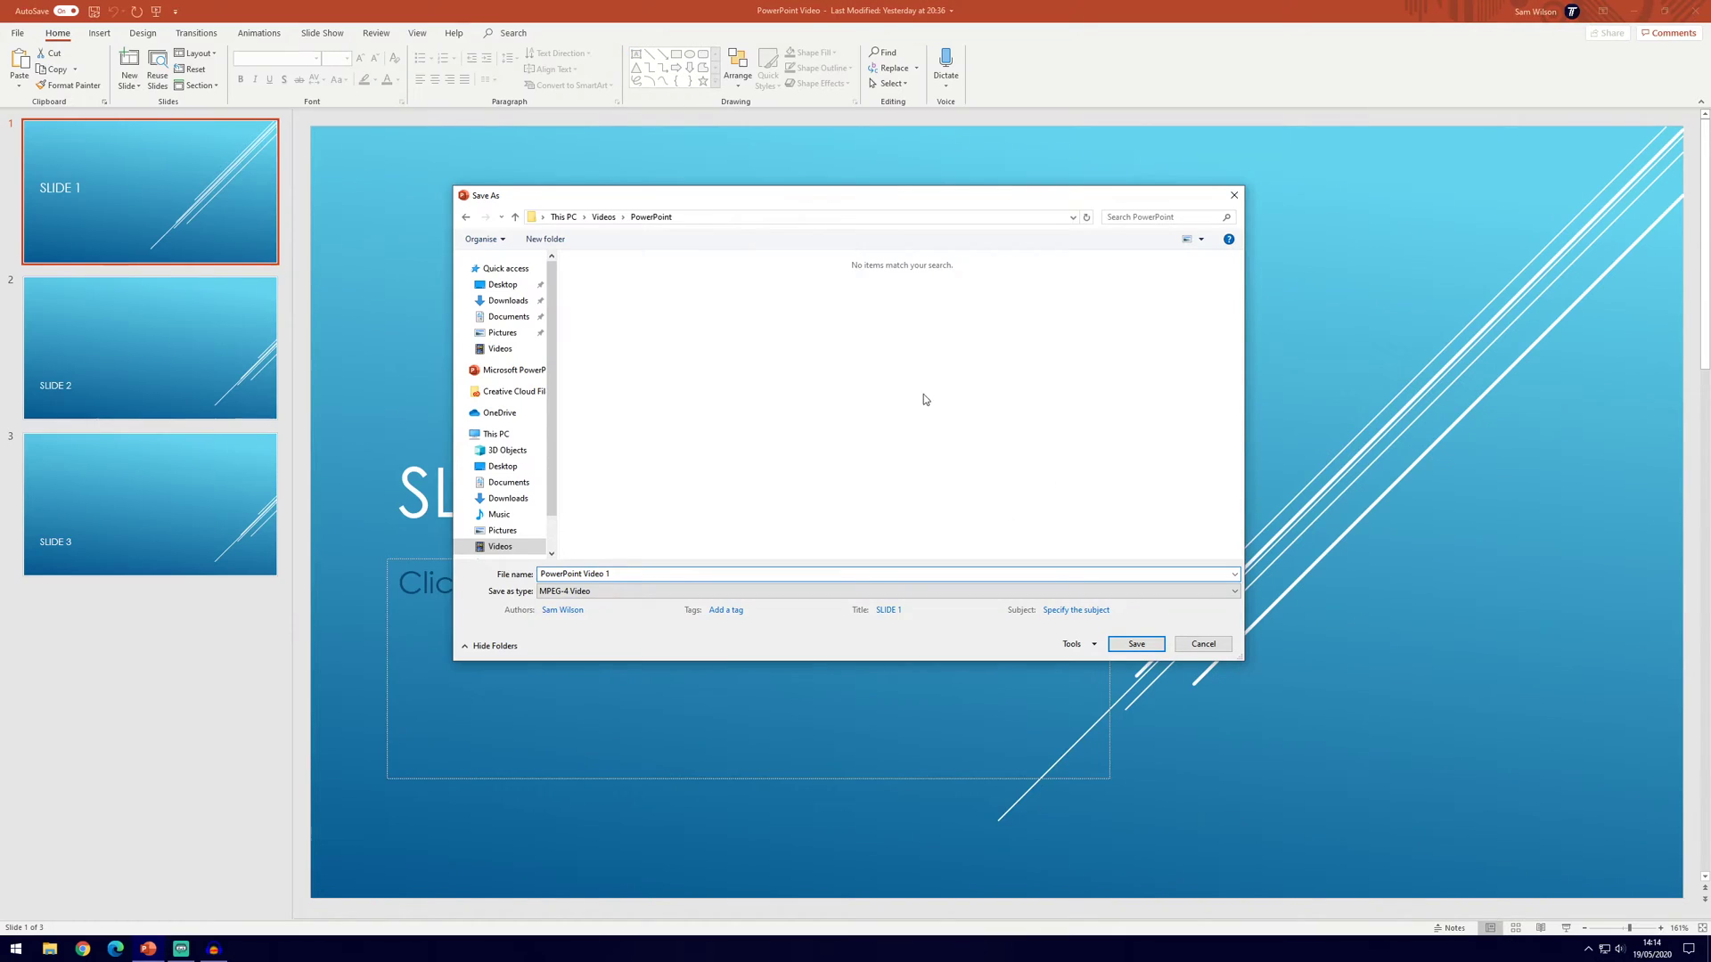
pyautogui.click(606, 592)
pyautogui.click(602, 591)
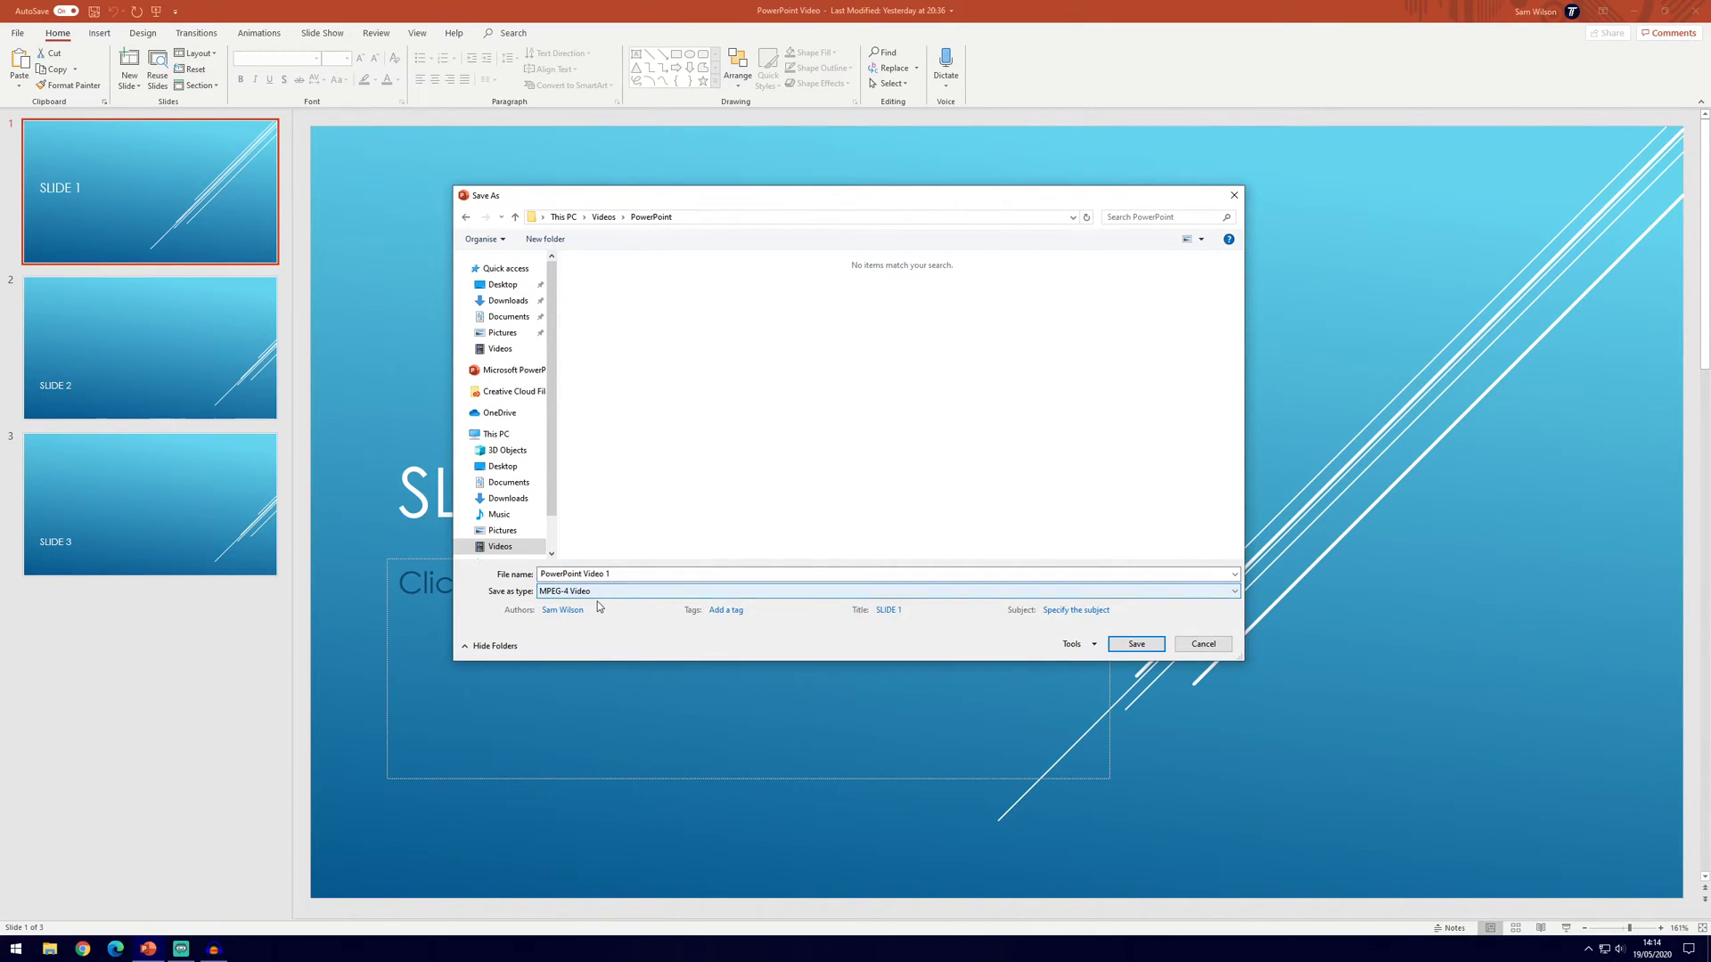
pyautogui.click(595, 592)
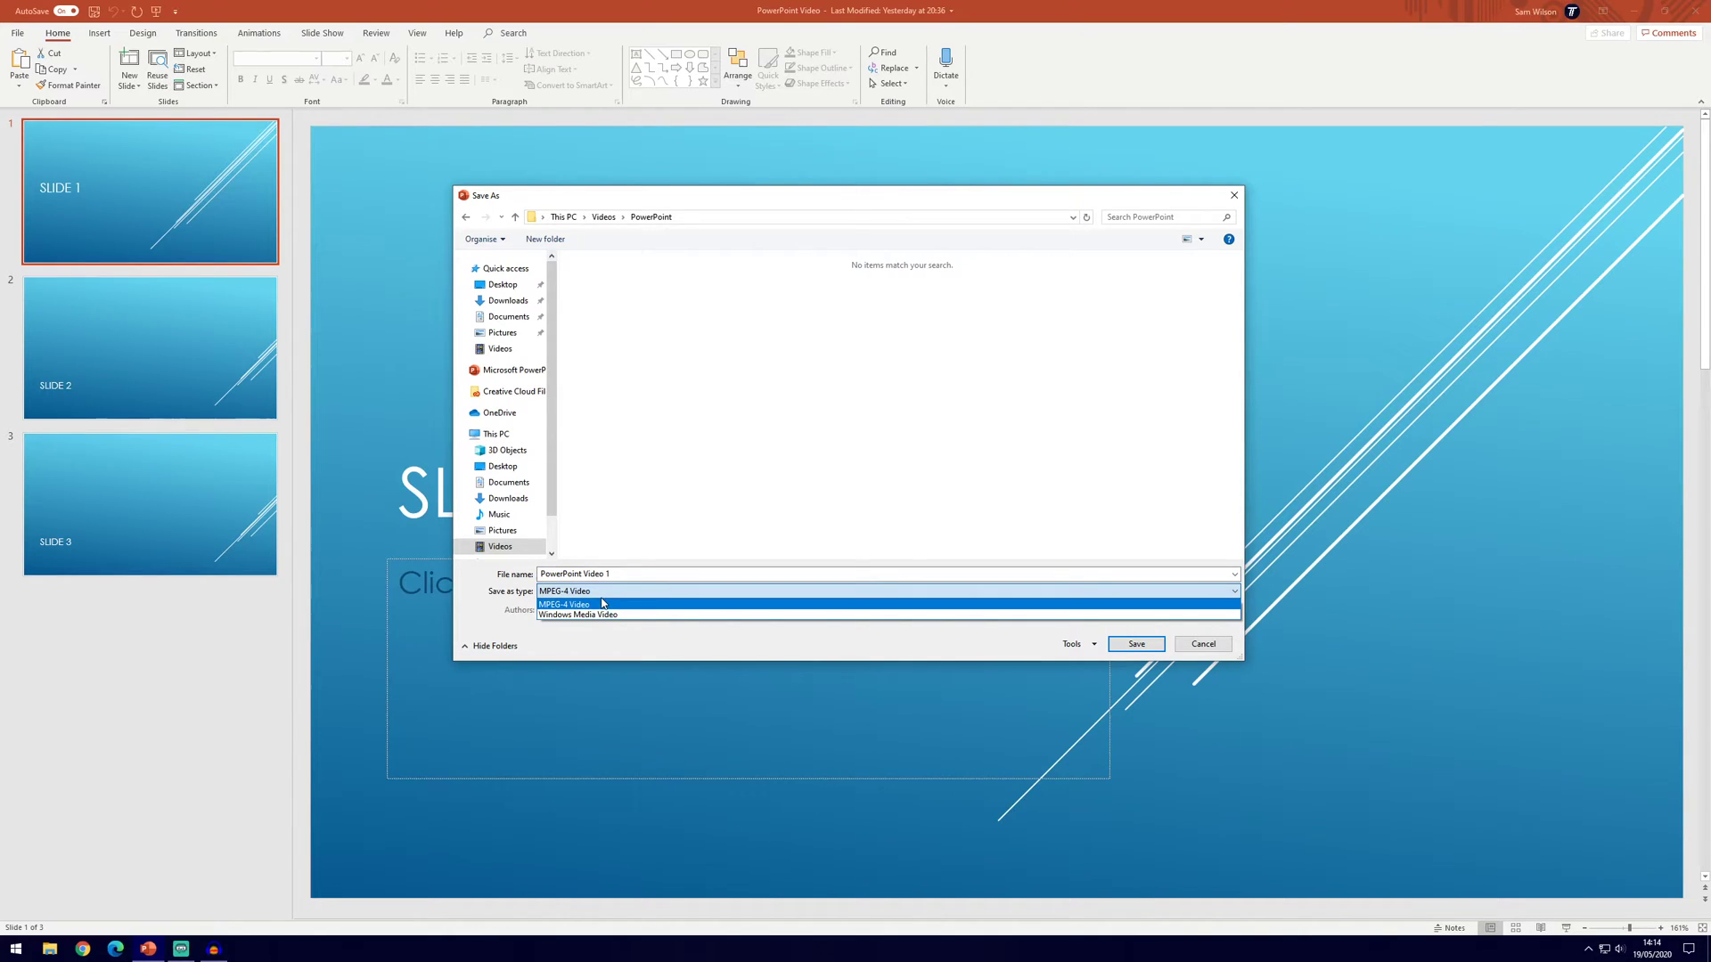
pyautogui.click(602, 592)
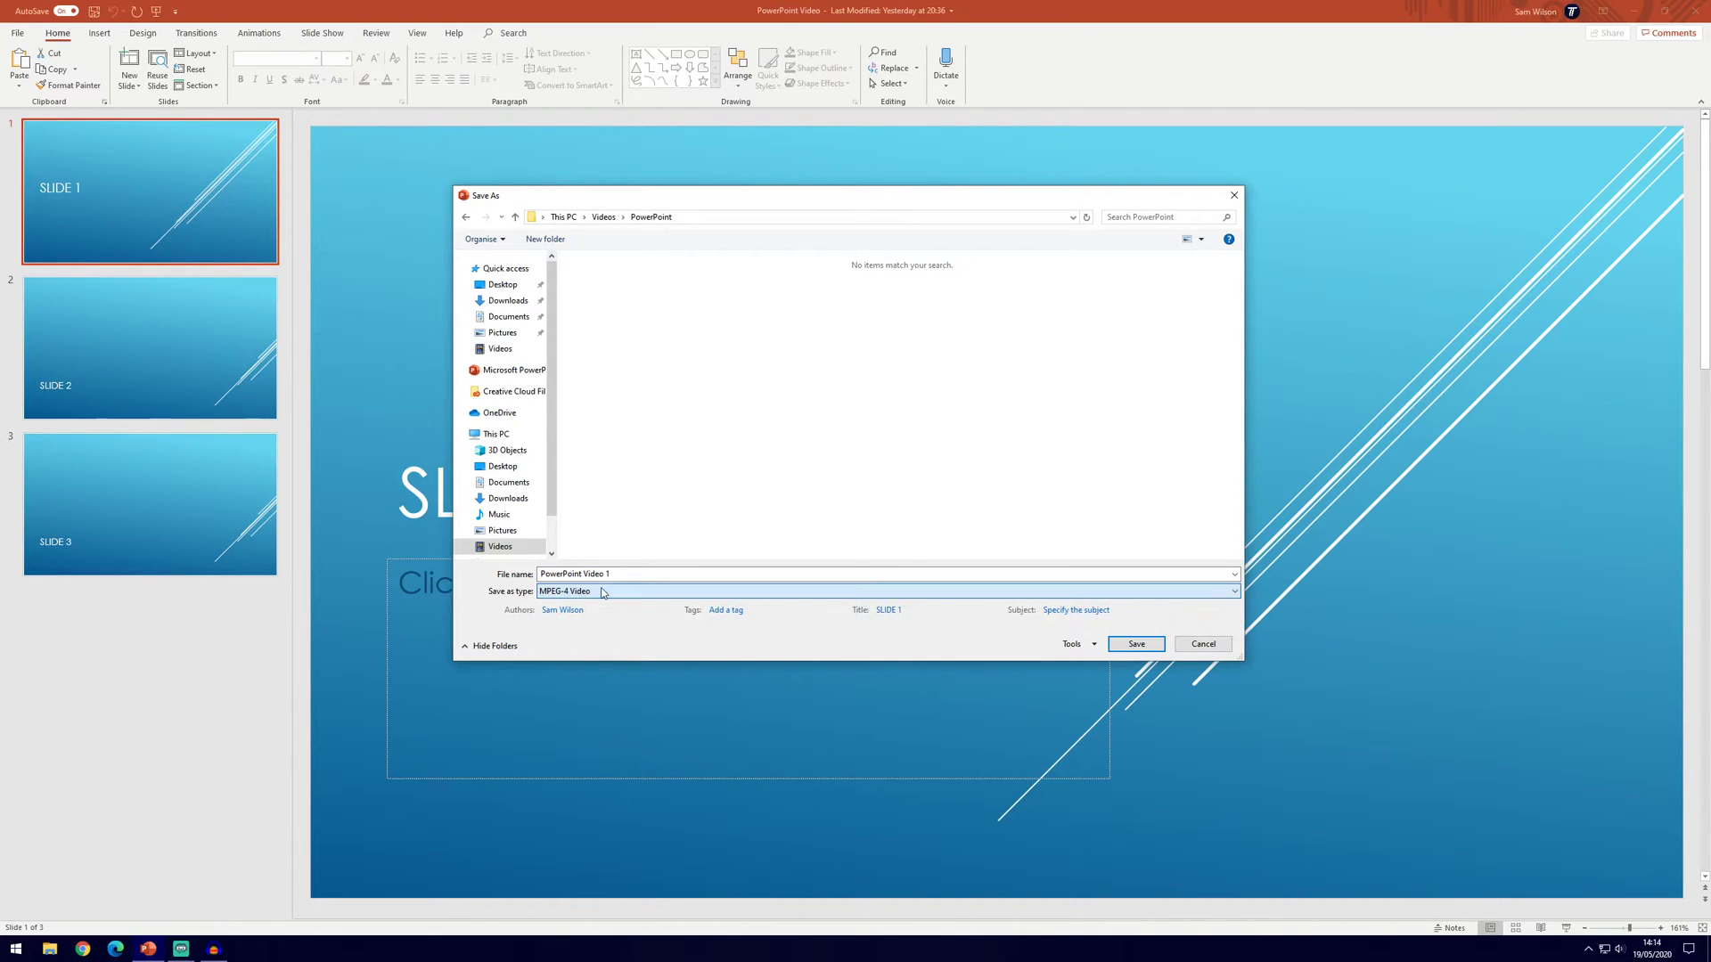
# Save the video as PowerPoint Video 1 in MPEG-4 format
pyautogui.click(1136, 645)
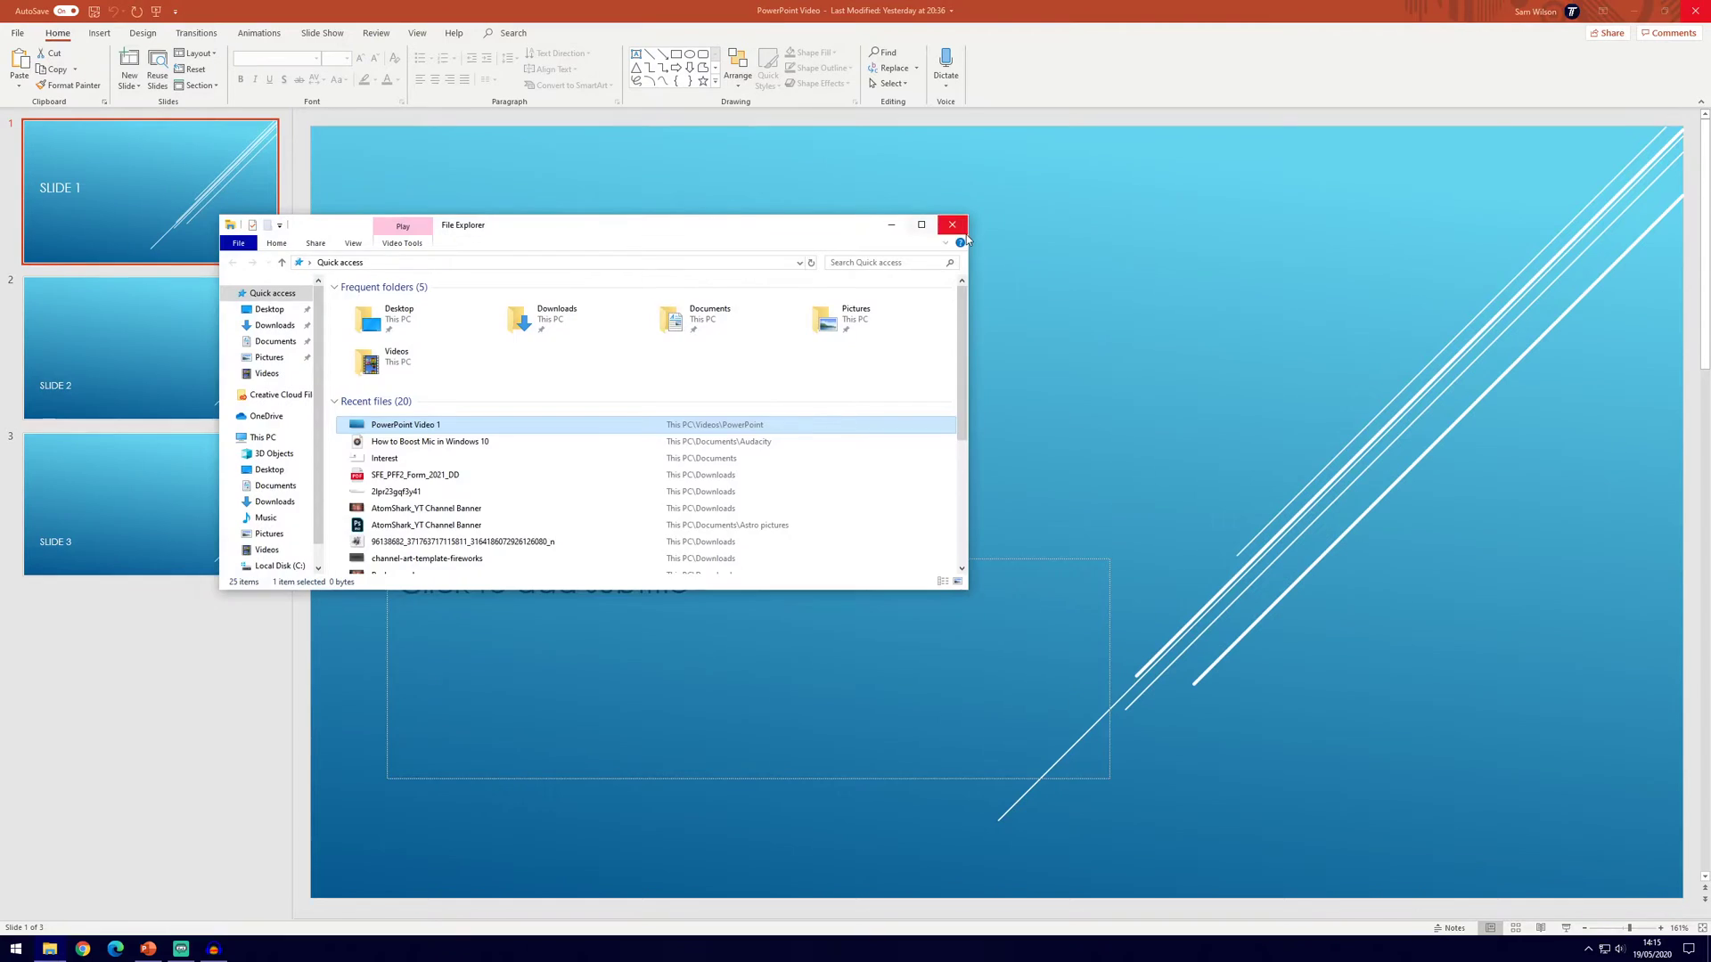
# Close File Explorer to return to the PowerPoint editor on slide 3
pyautogui.click(955, 226)
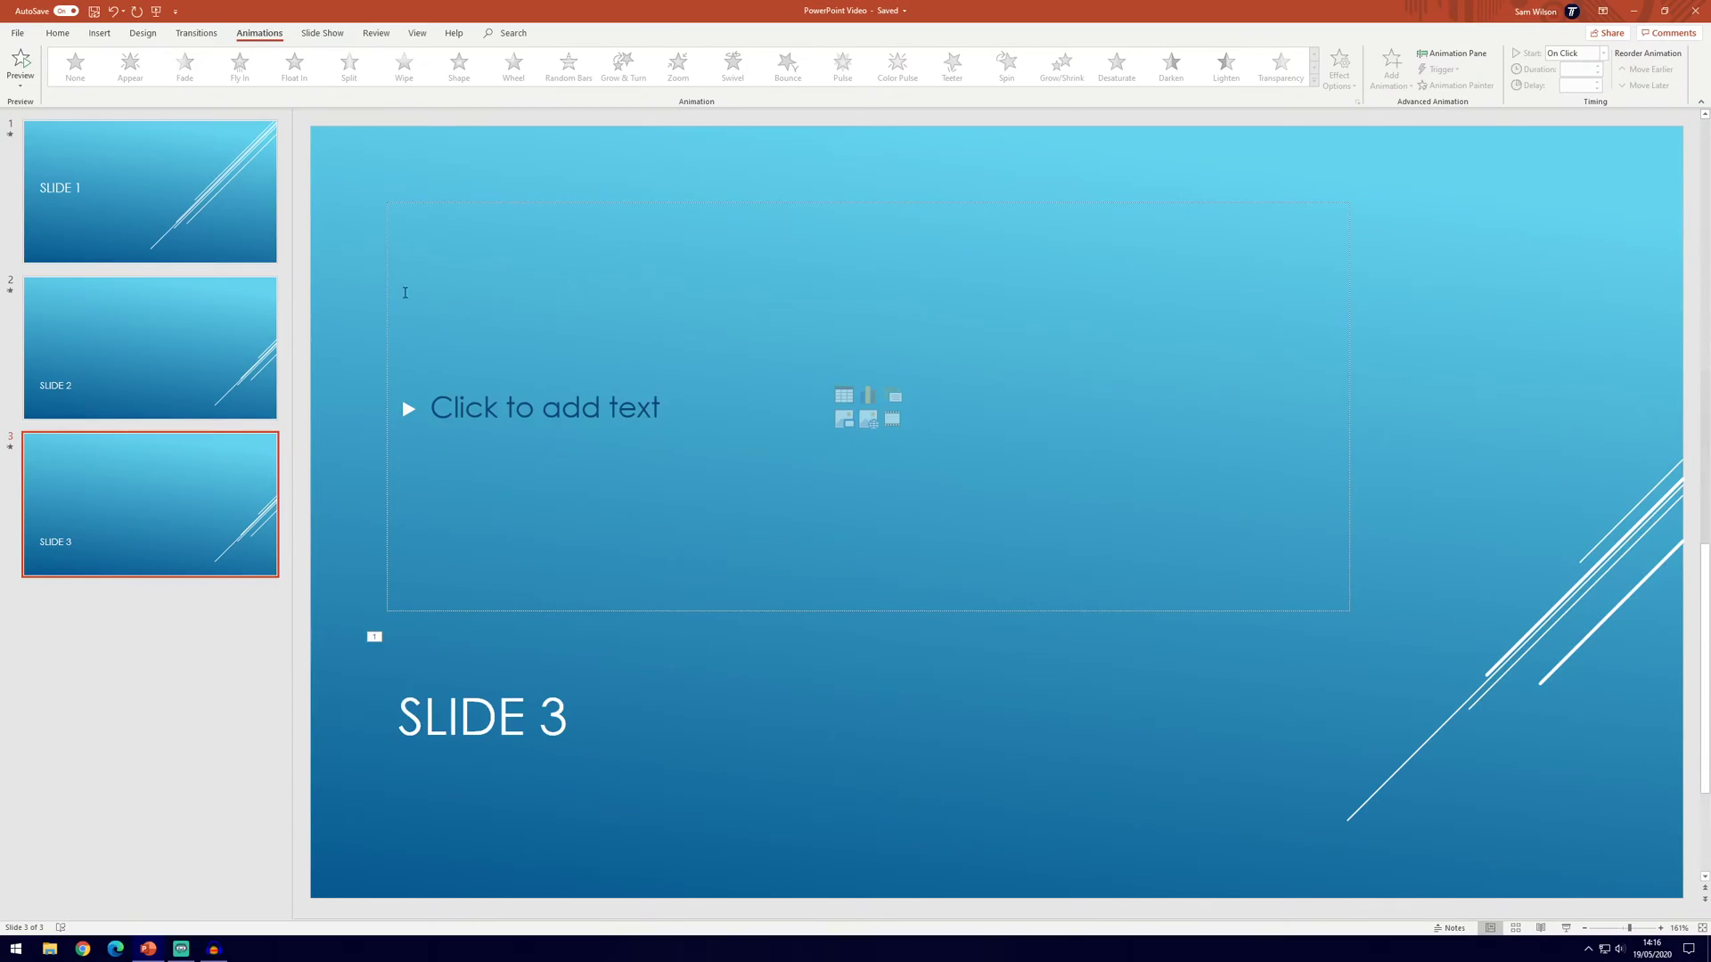
# Exit the slide show, go to slide 1 and start Record from Beginning
pyautogui.click(149, 191)
pyautogui.click(58, 33)
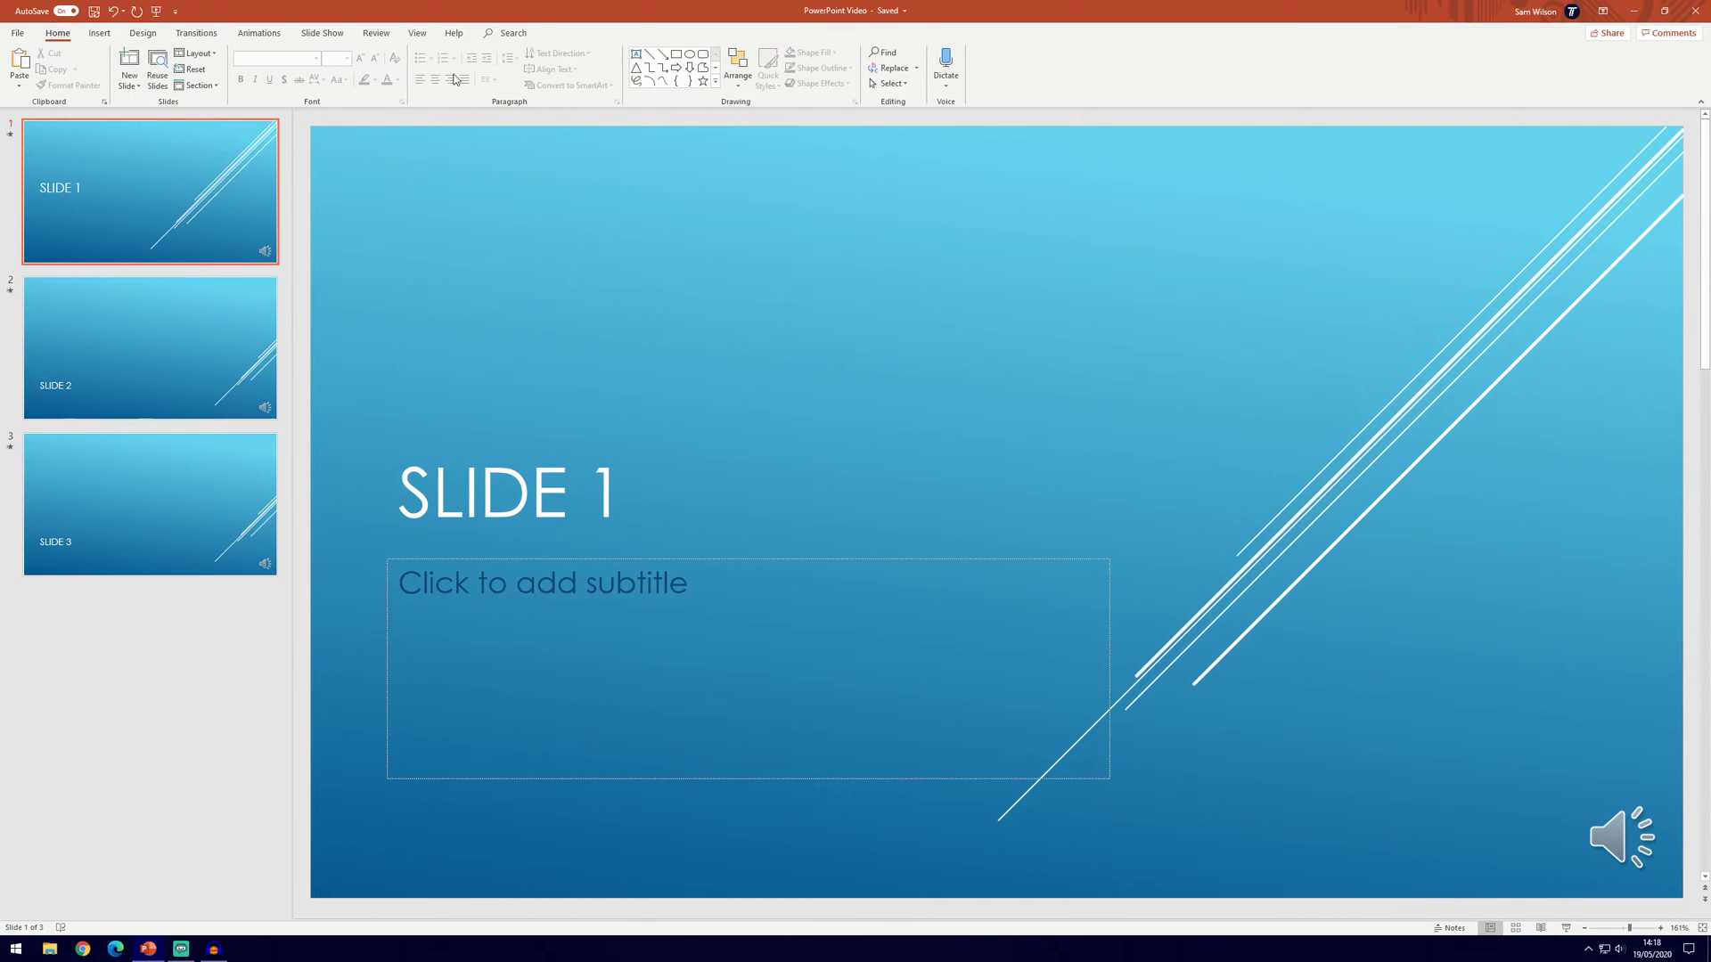
pyautogui.click(331, 34)
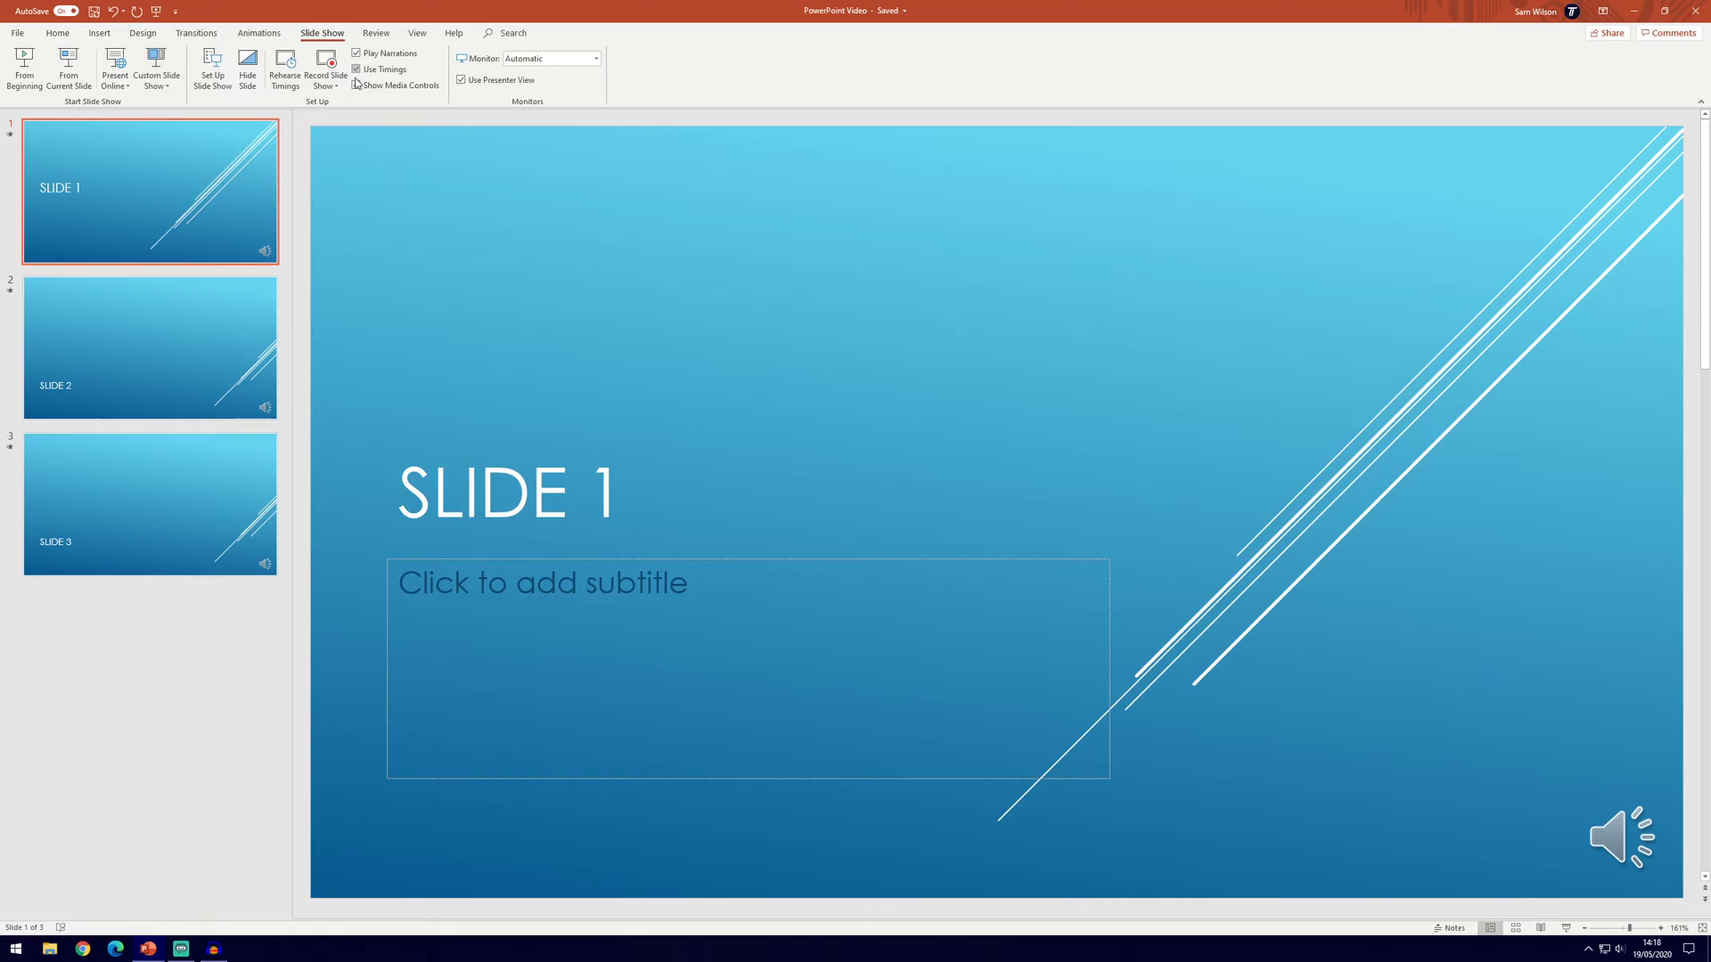
pyautogui.click(338, 86)
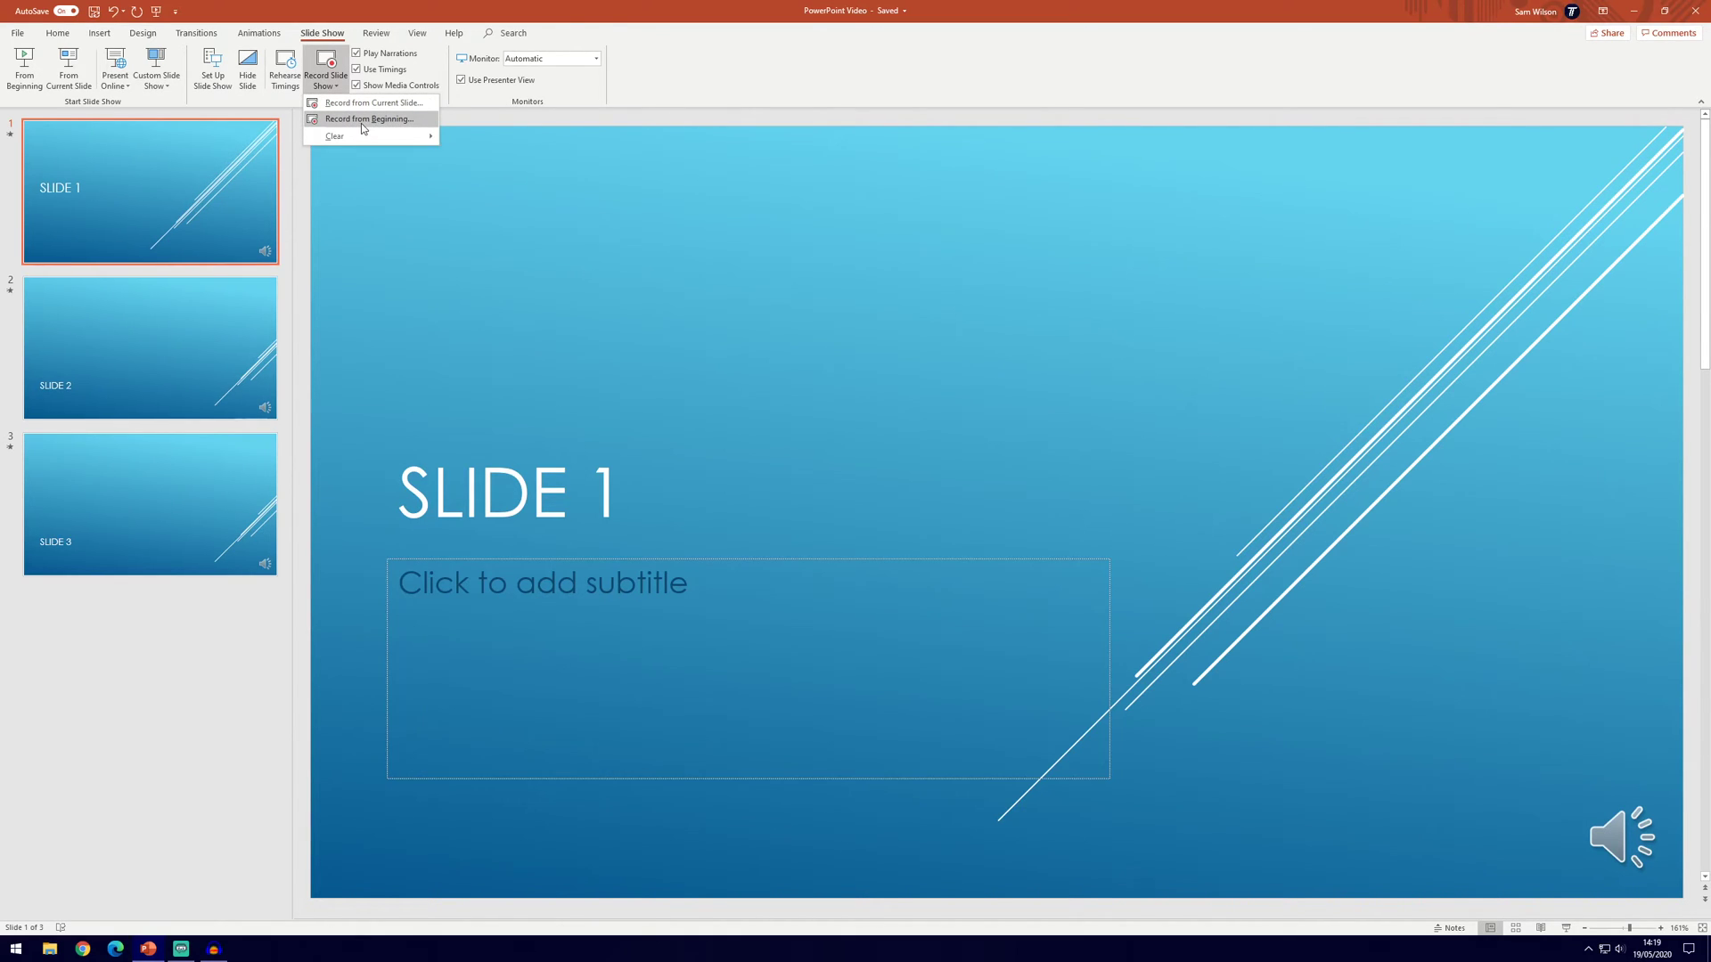
pyautogui.click(700, 187)
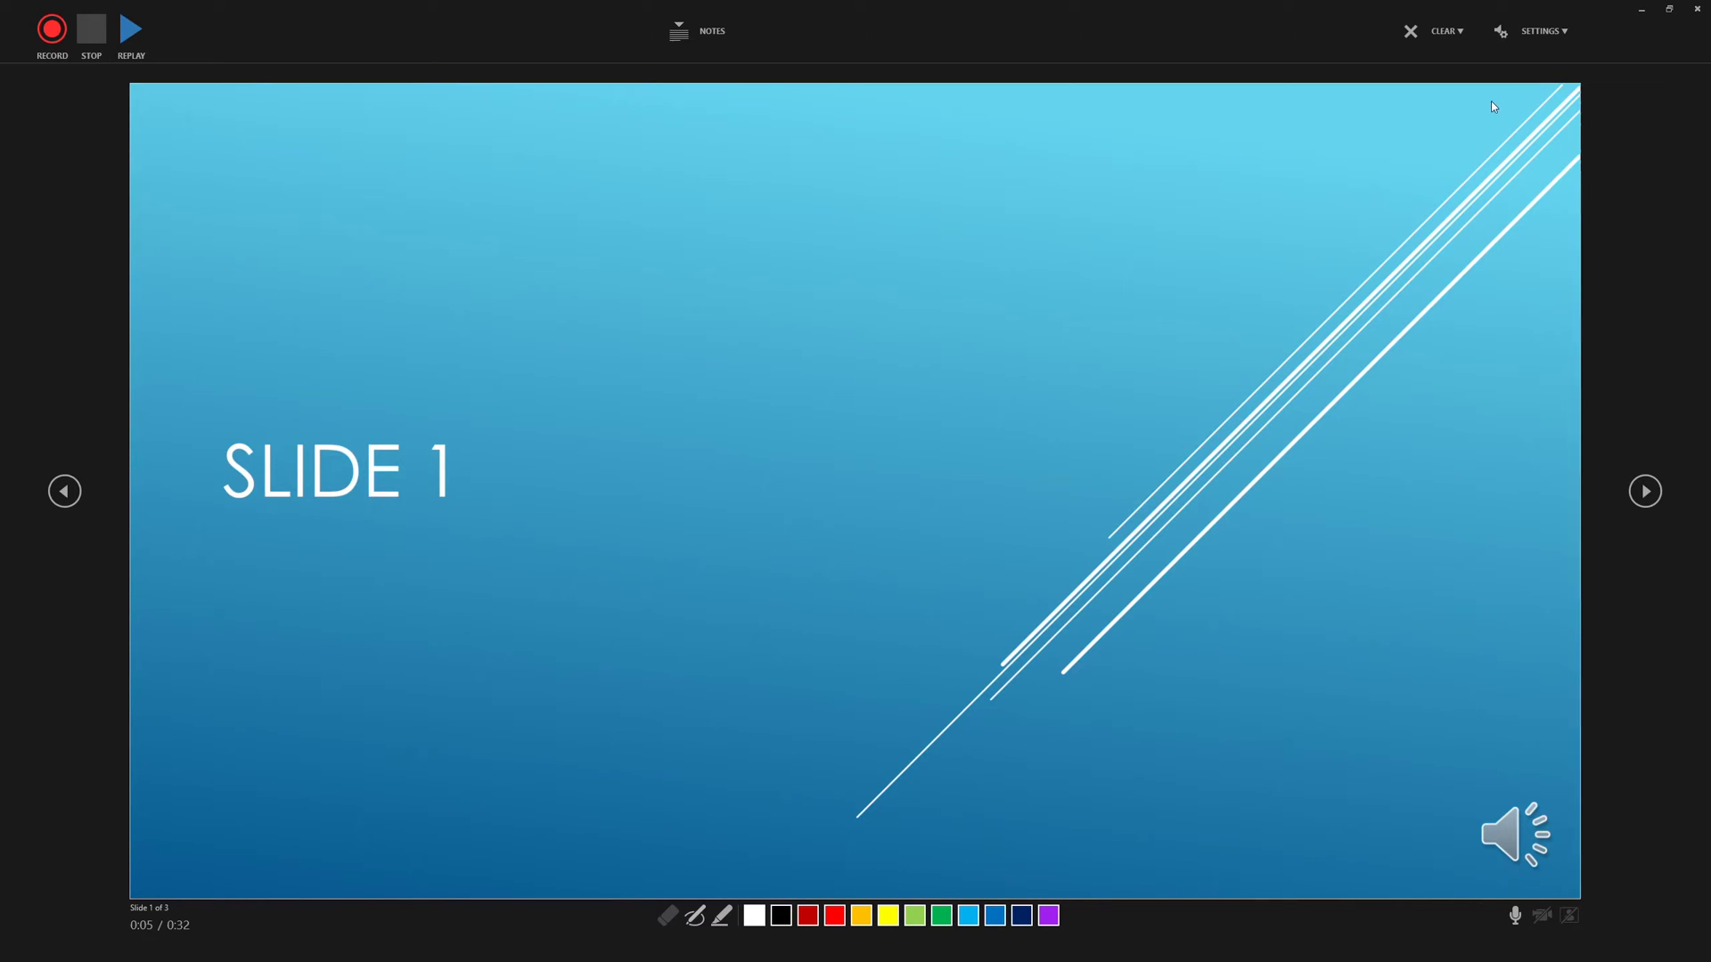
# Review the recording's microphone and camera settings, then switch the microphone off
pyautogui.click(1534, 40)
pyautogui.moveTo(1560, 76)
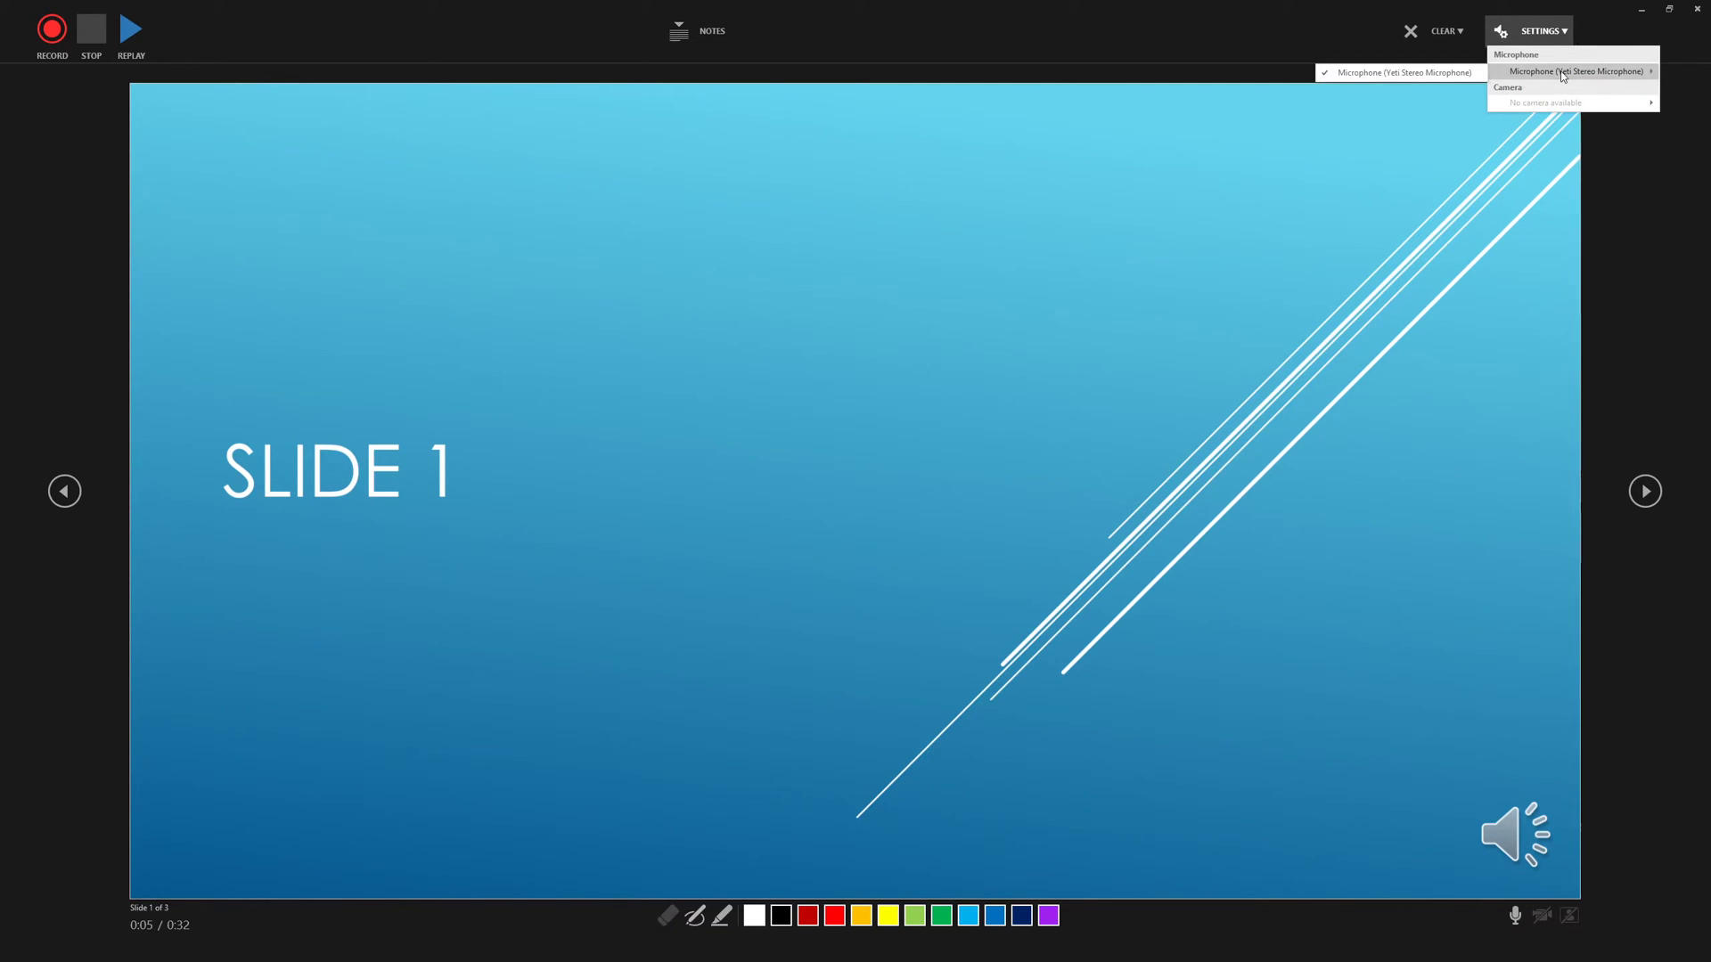
pyautogui.click(1520, 161)
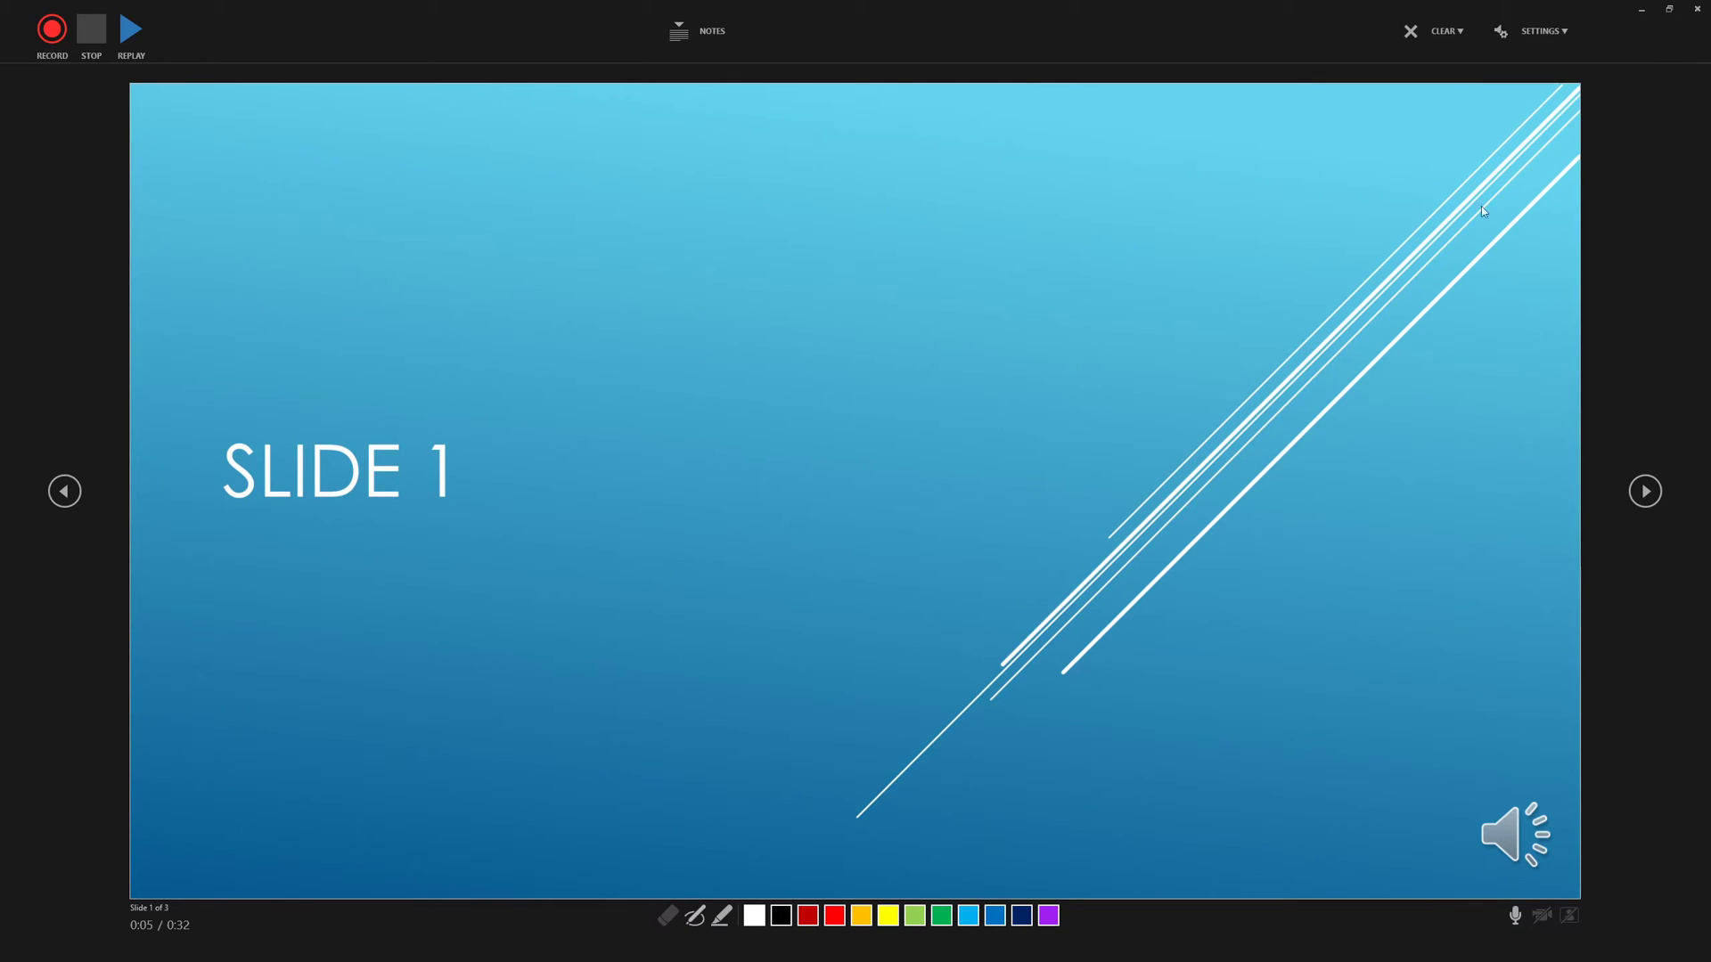
pyautogui.click(1515, 918)
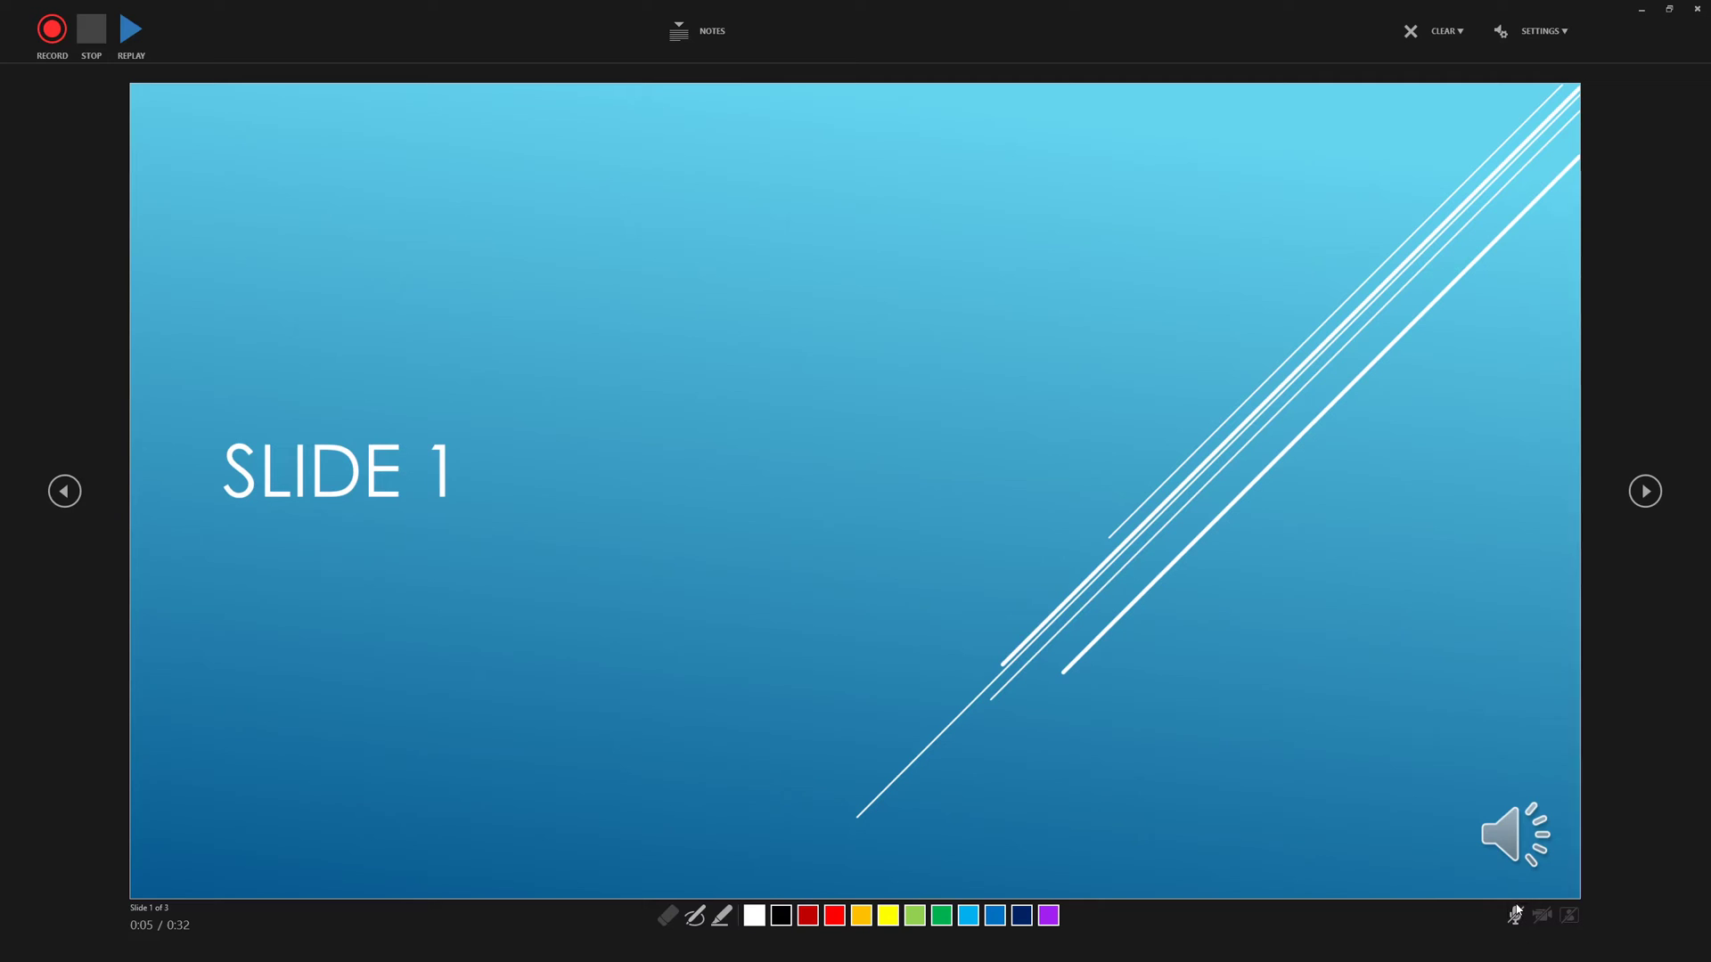
# Record new slide timings, advancing from slide 1 through slides 2 and 3
pyautogui.click(52, 29)
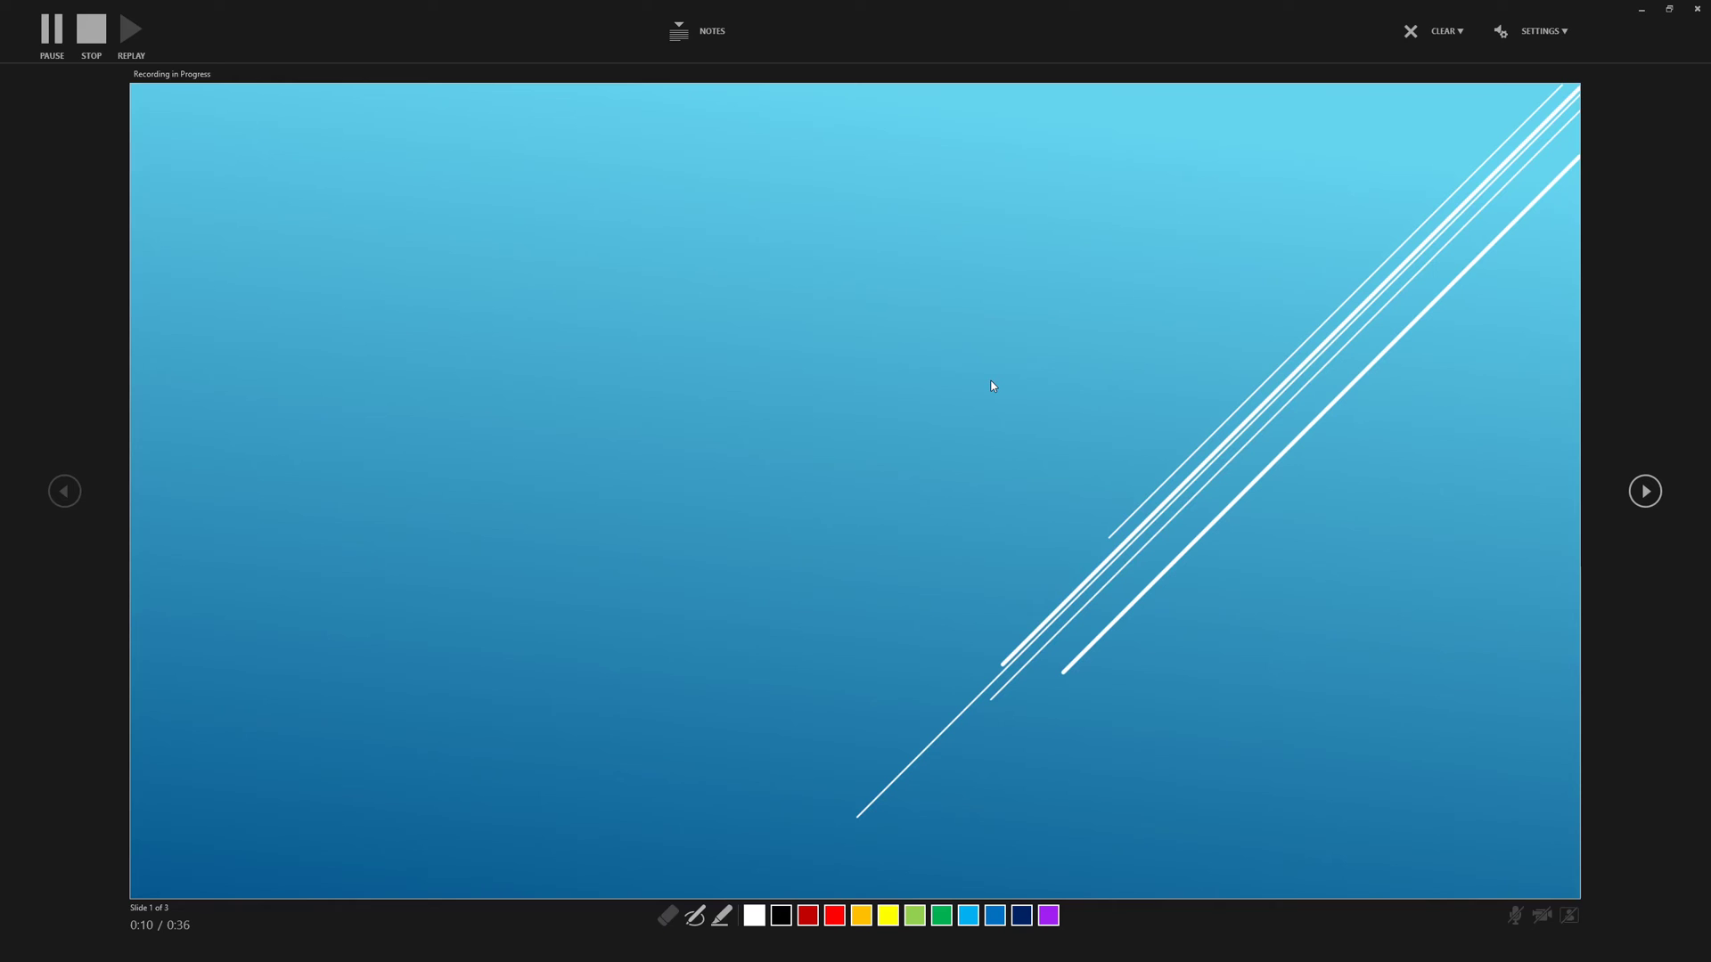
pyautogui.click(993, 385)
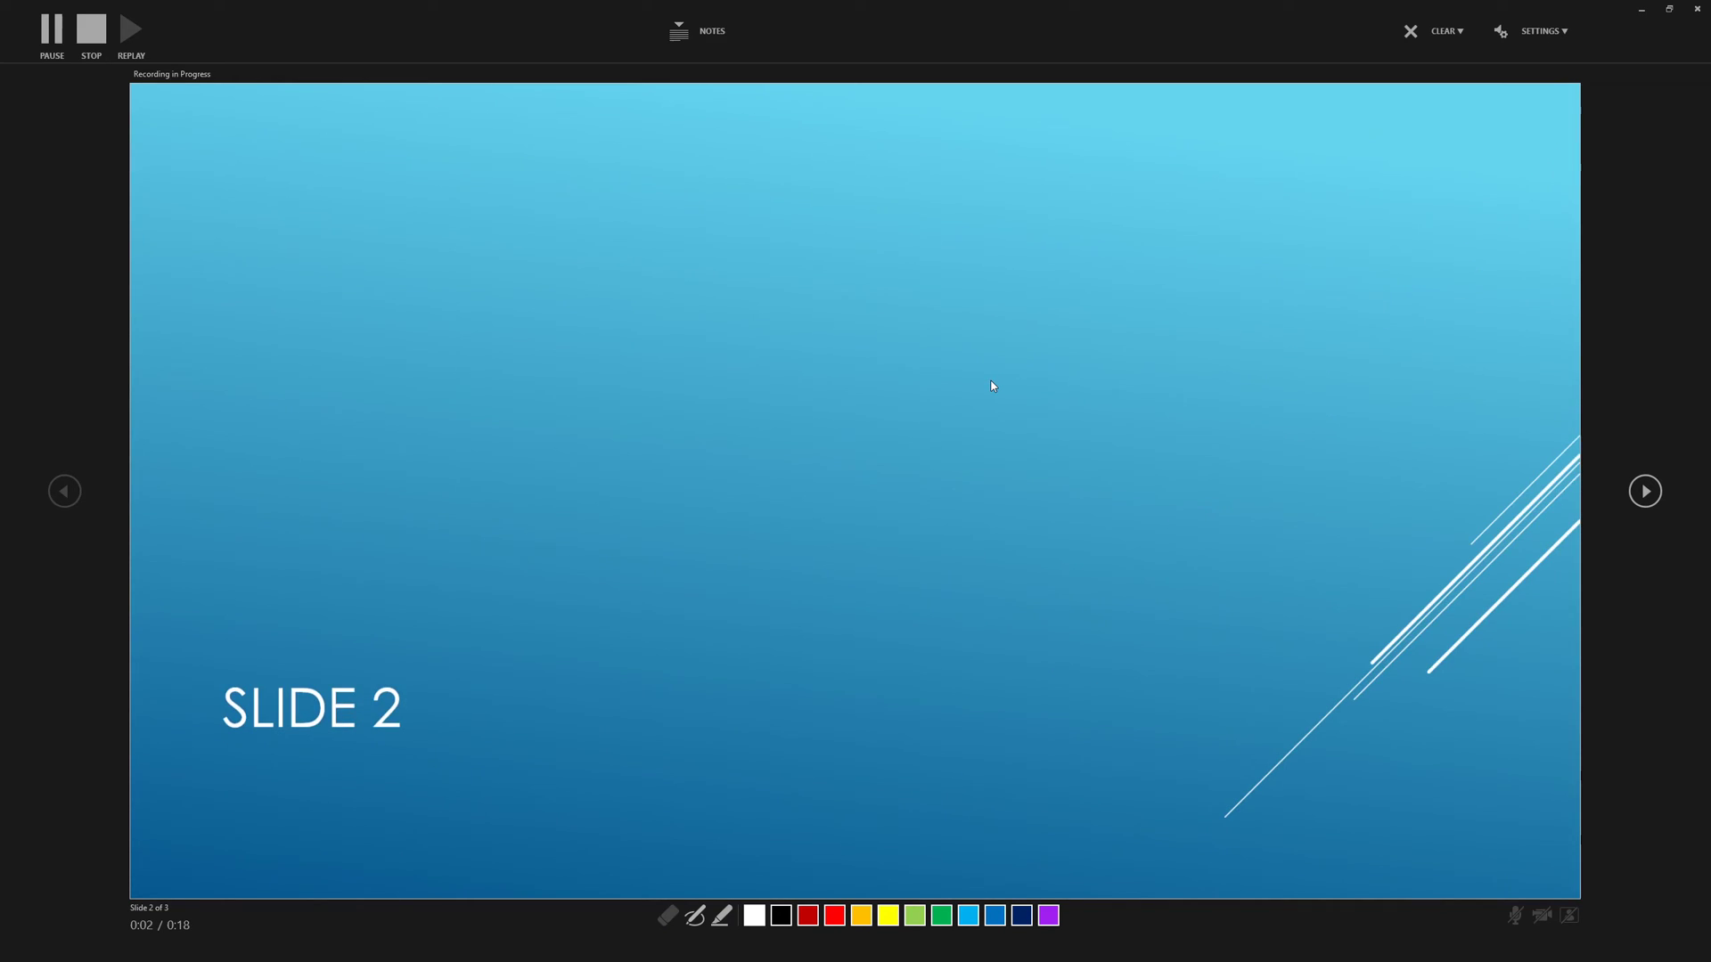
pyautogui.click(993, 385)
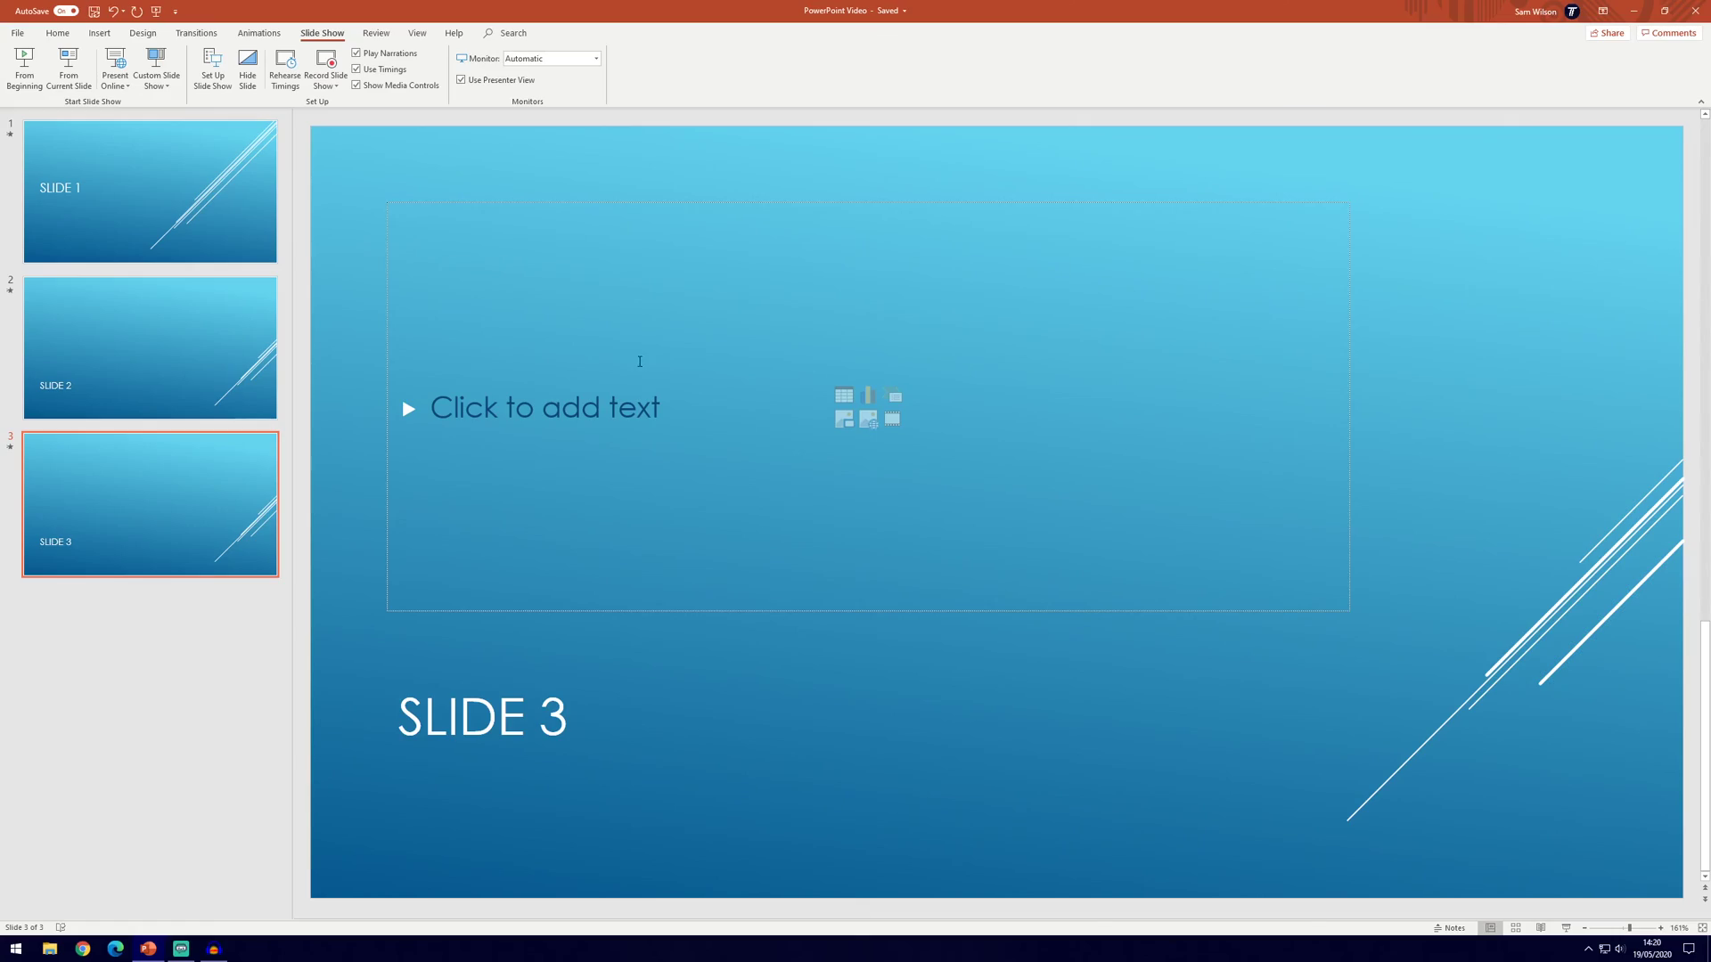
# Set the Create a Video export to Use Recorded Timings and Narrations
pyautogui.click(18, 33)
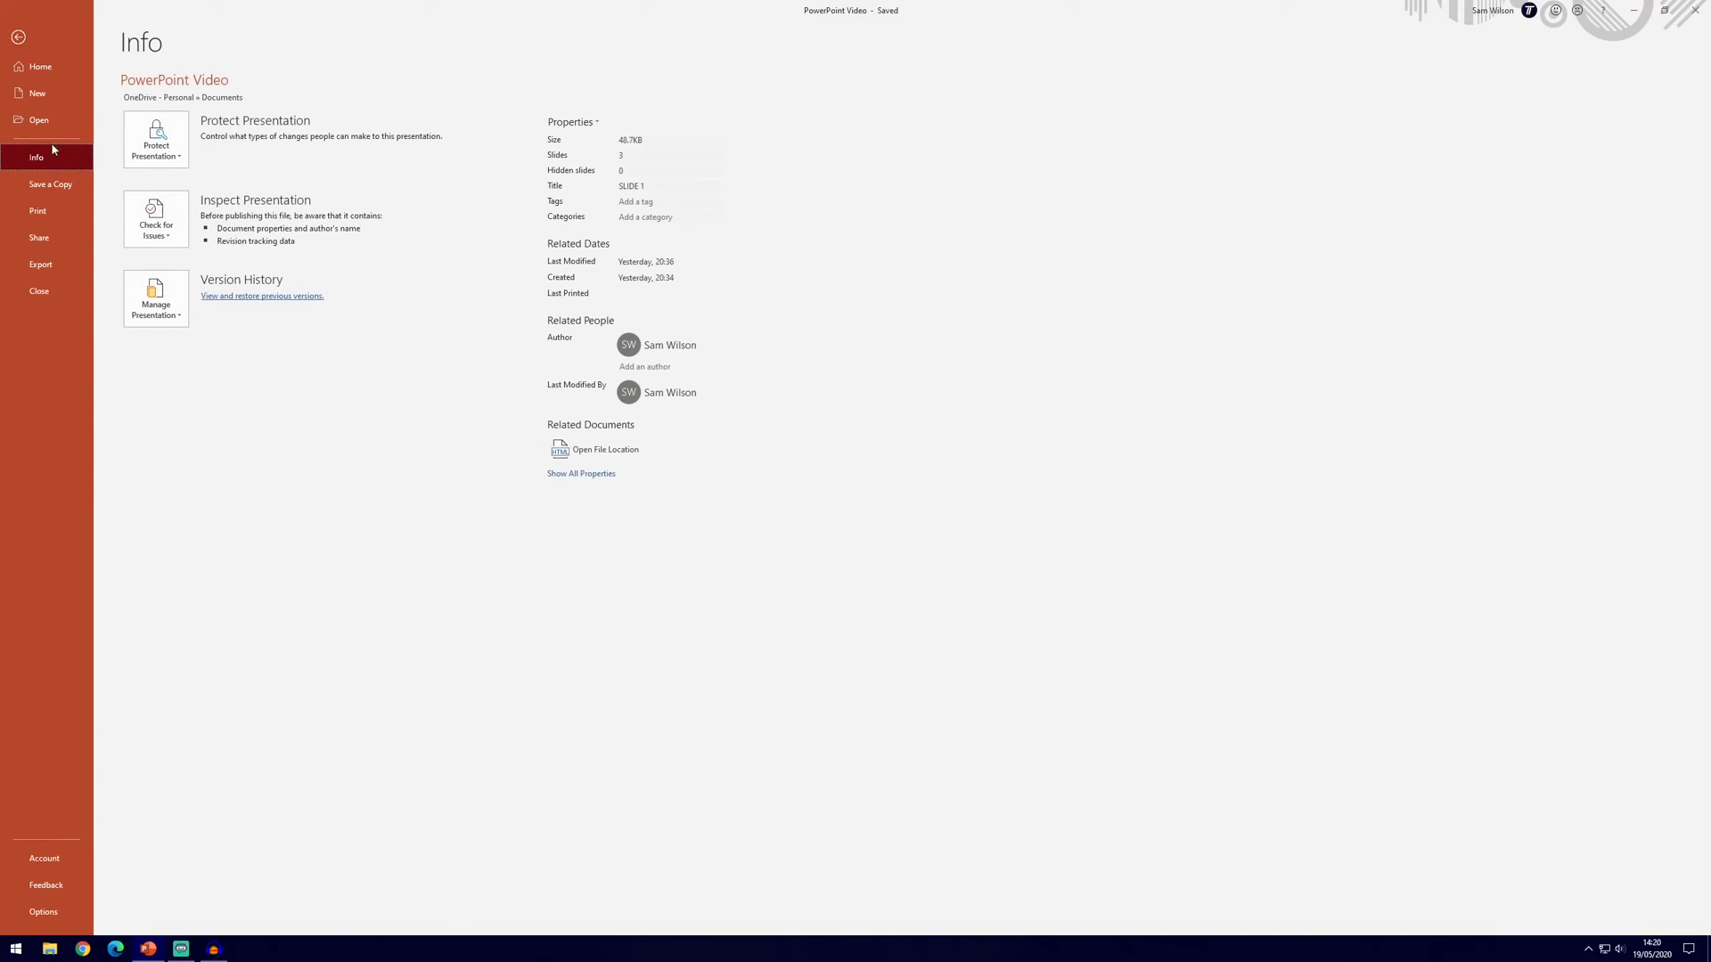
pyautogui.click(49, 266)
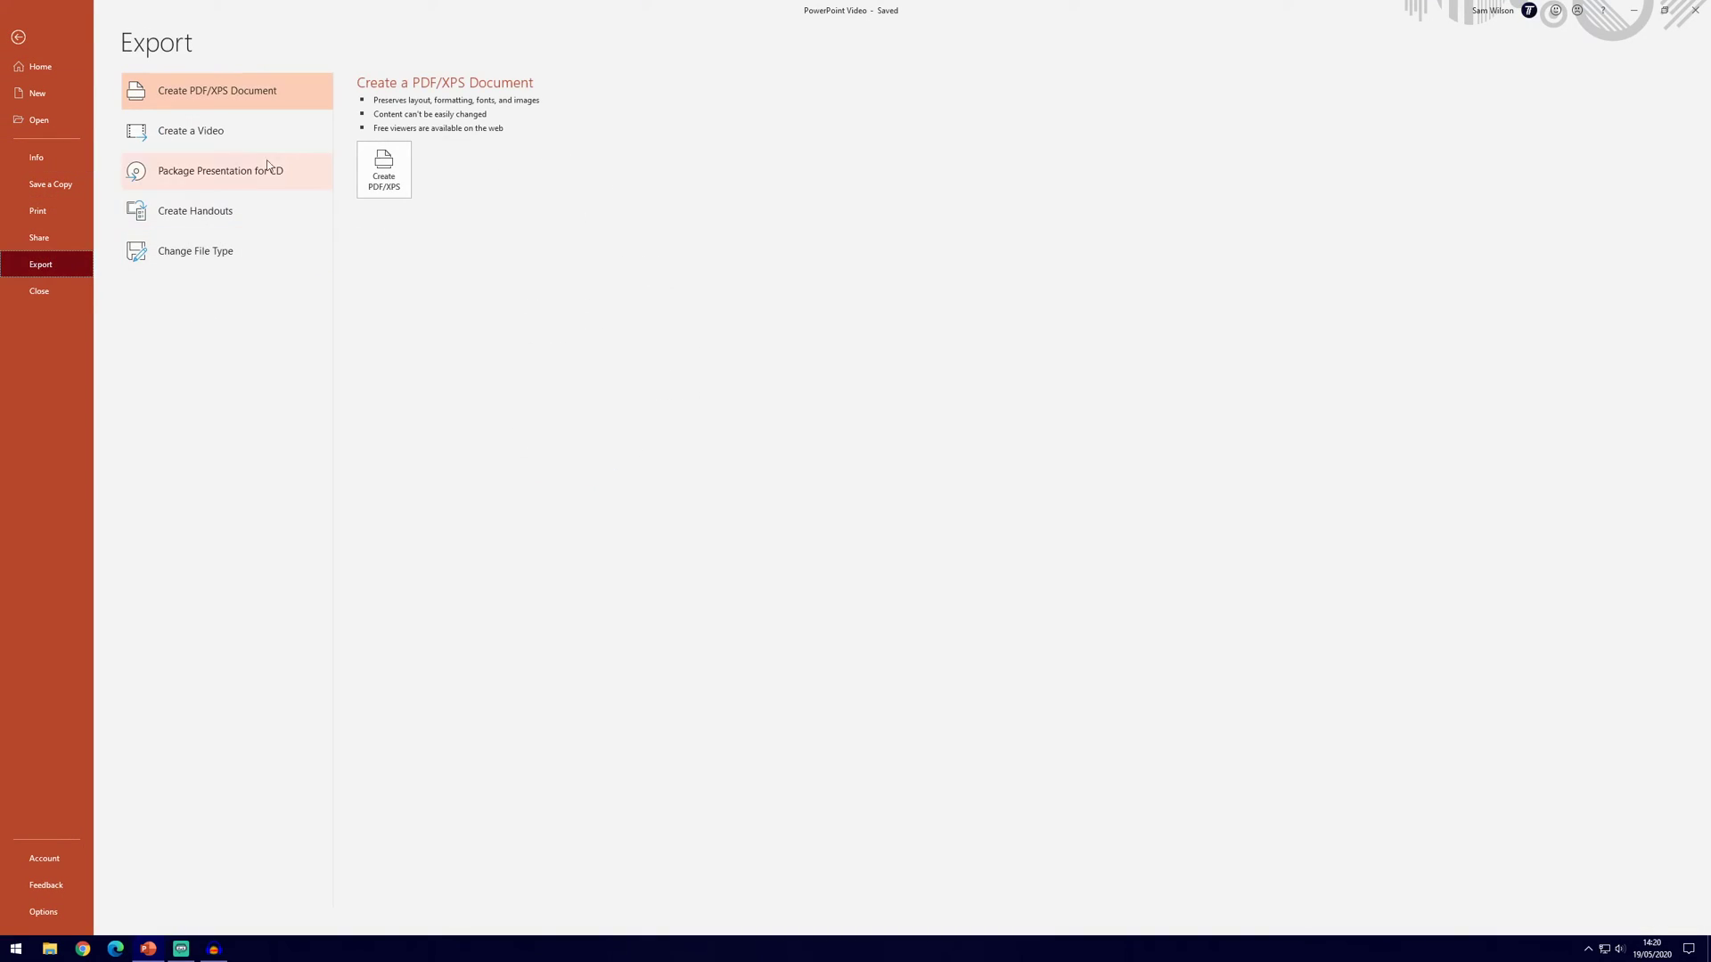
pyautogui.click(251, 138)
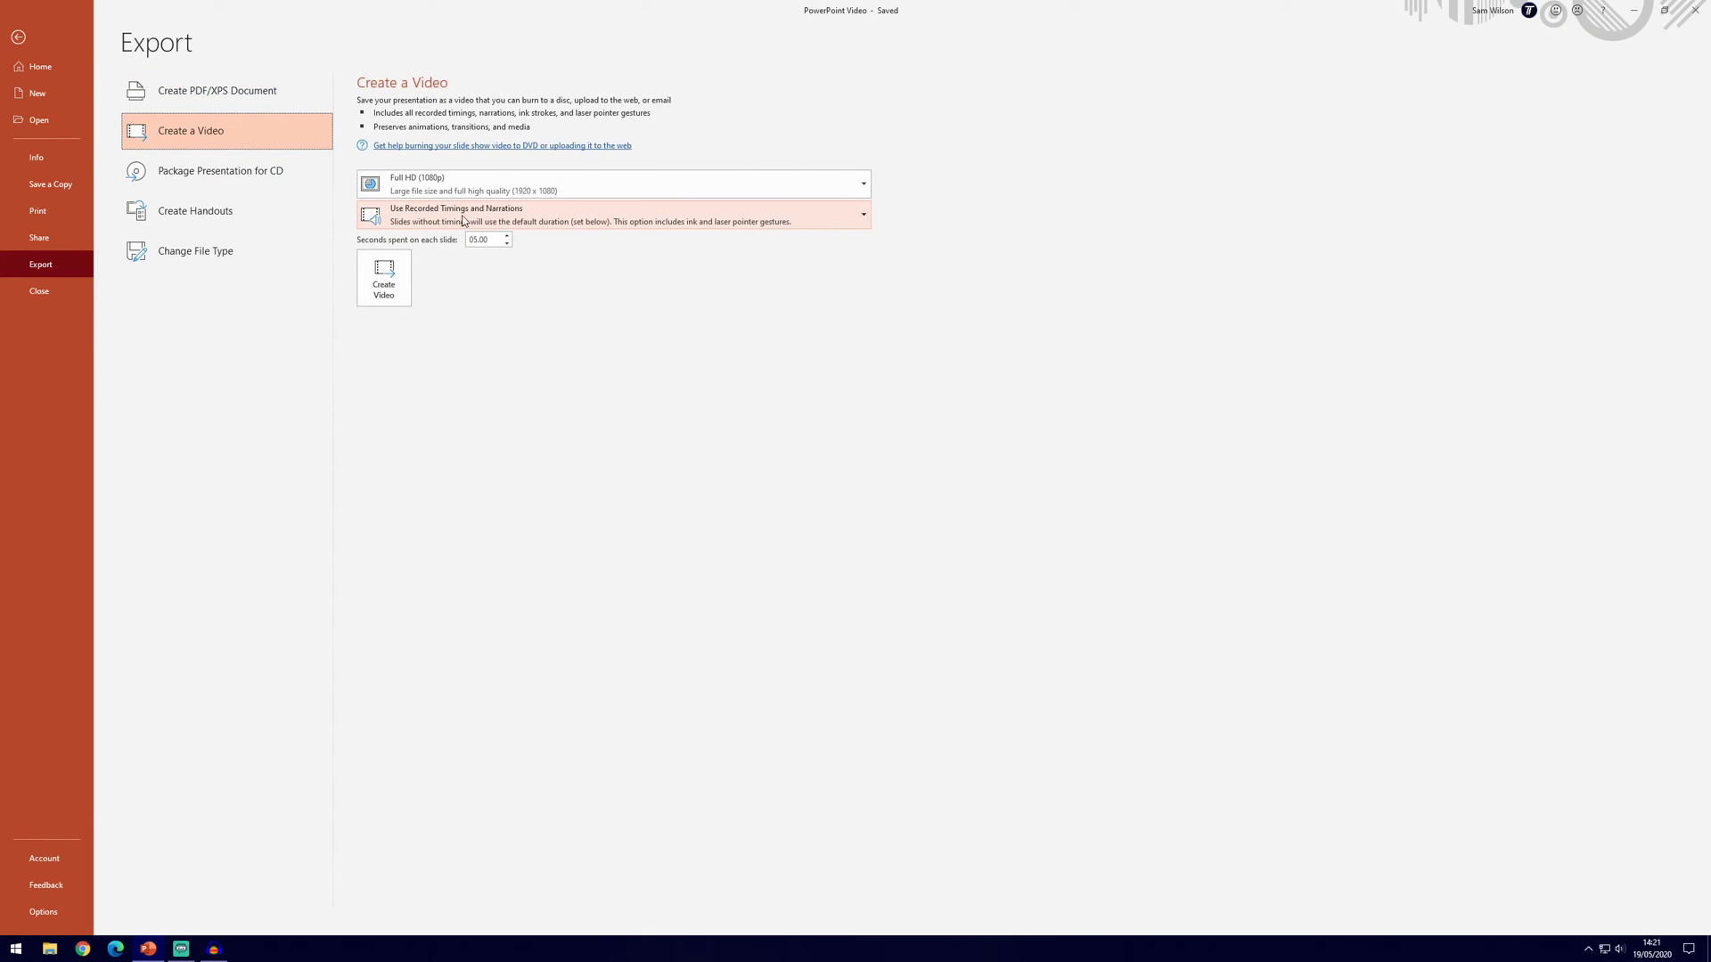
pyautogui.click(504, 220)
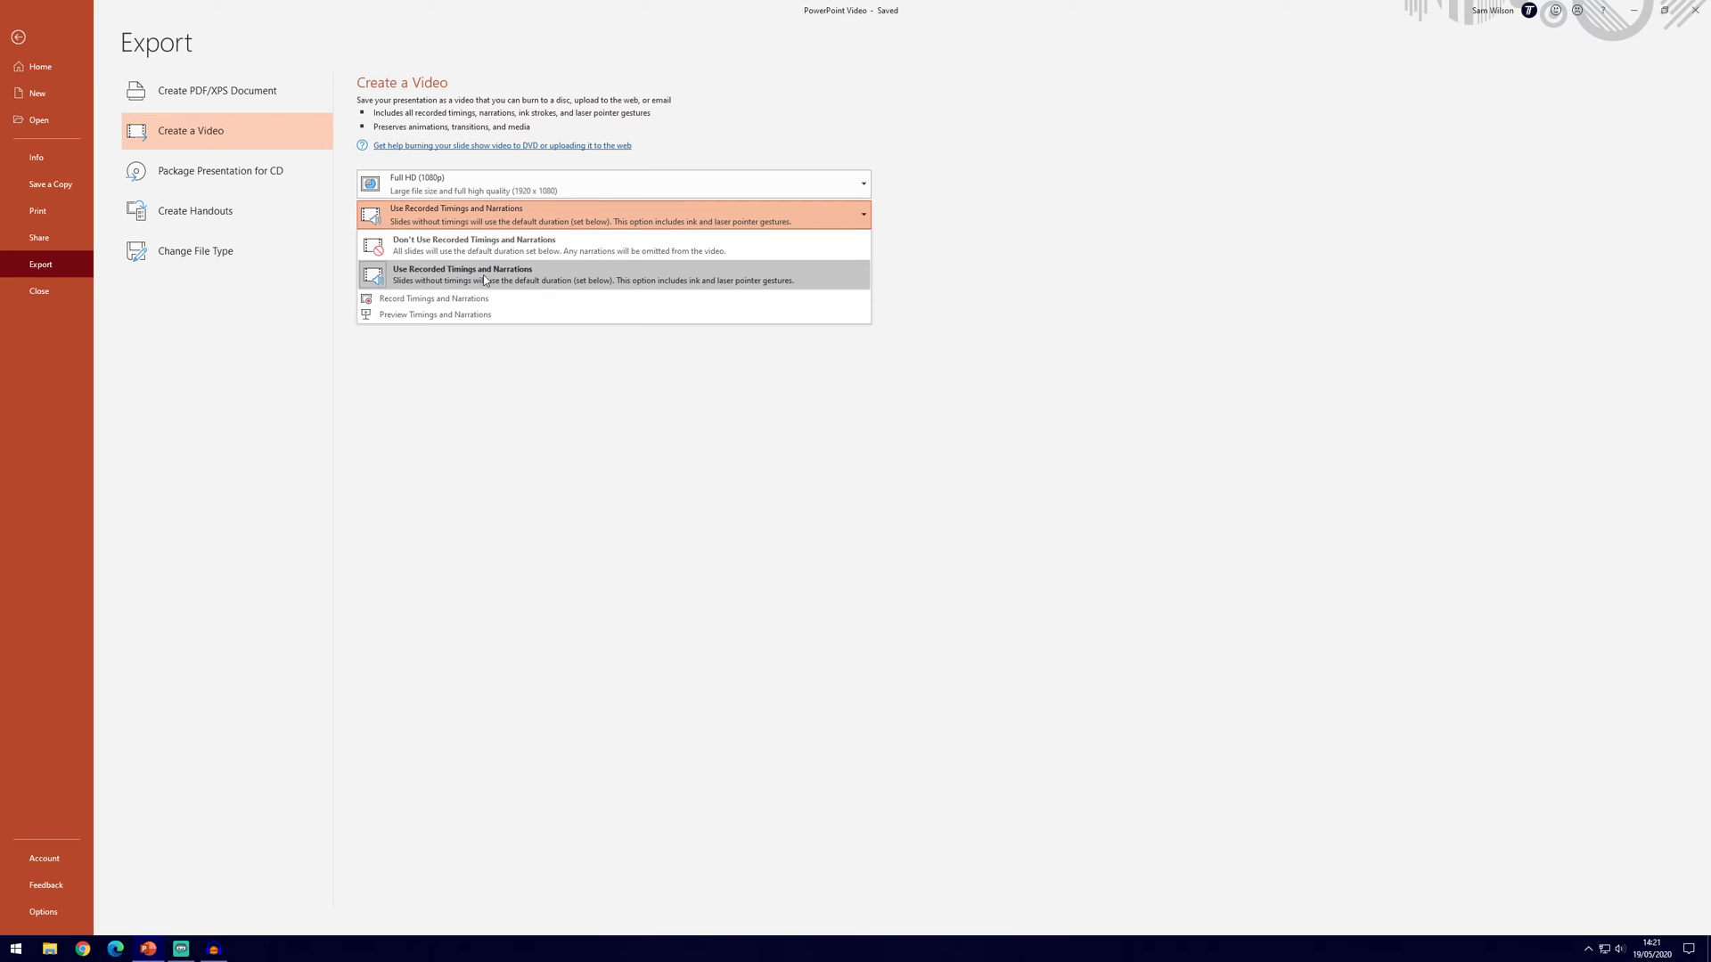
pyautogui.click(514, 275)
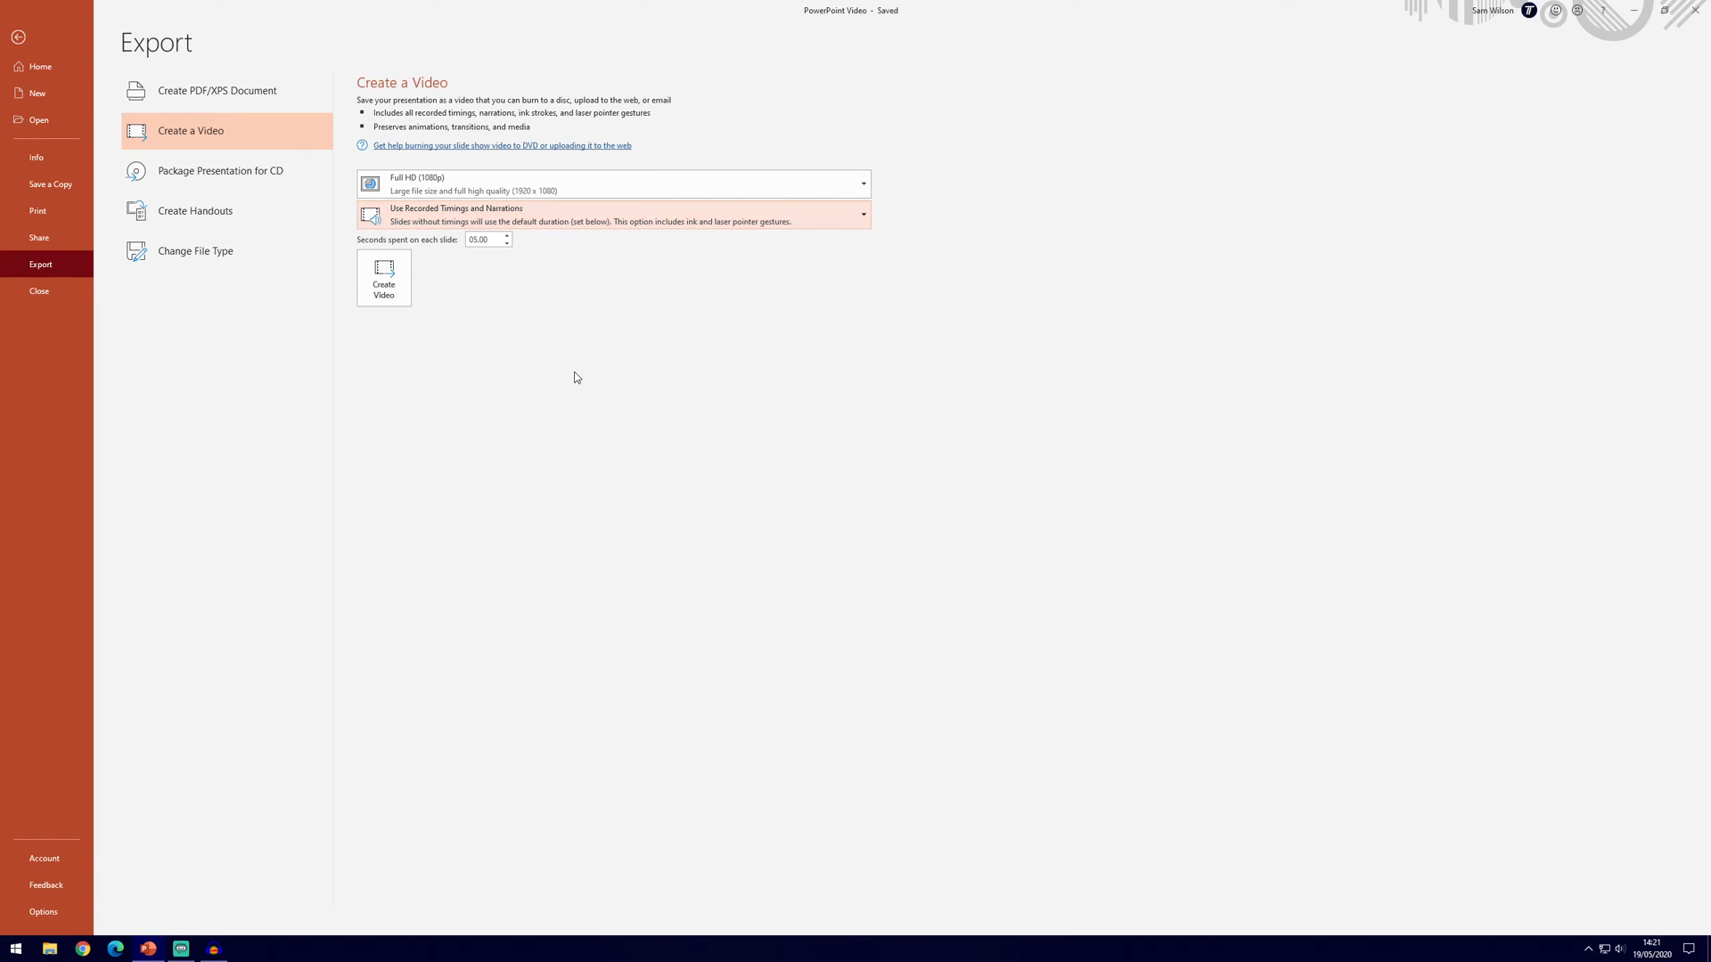